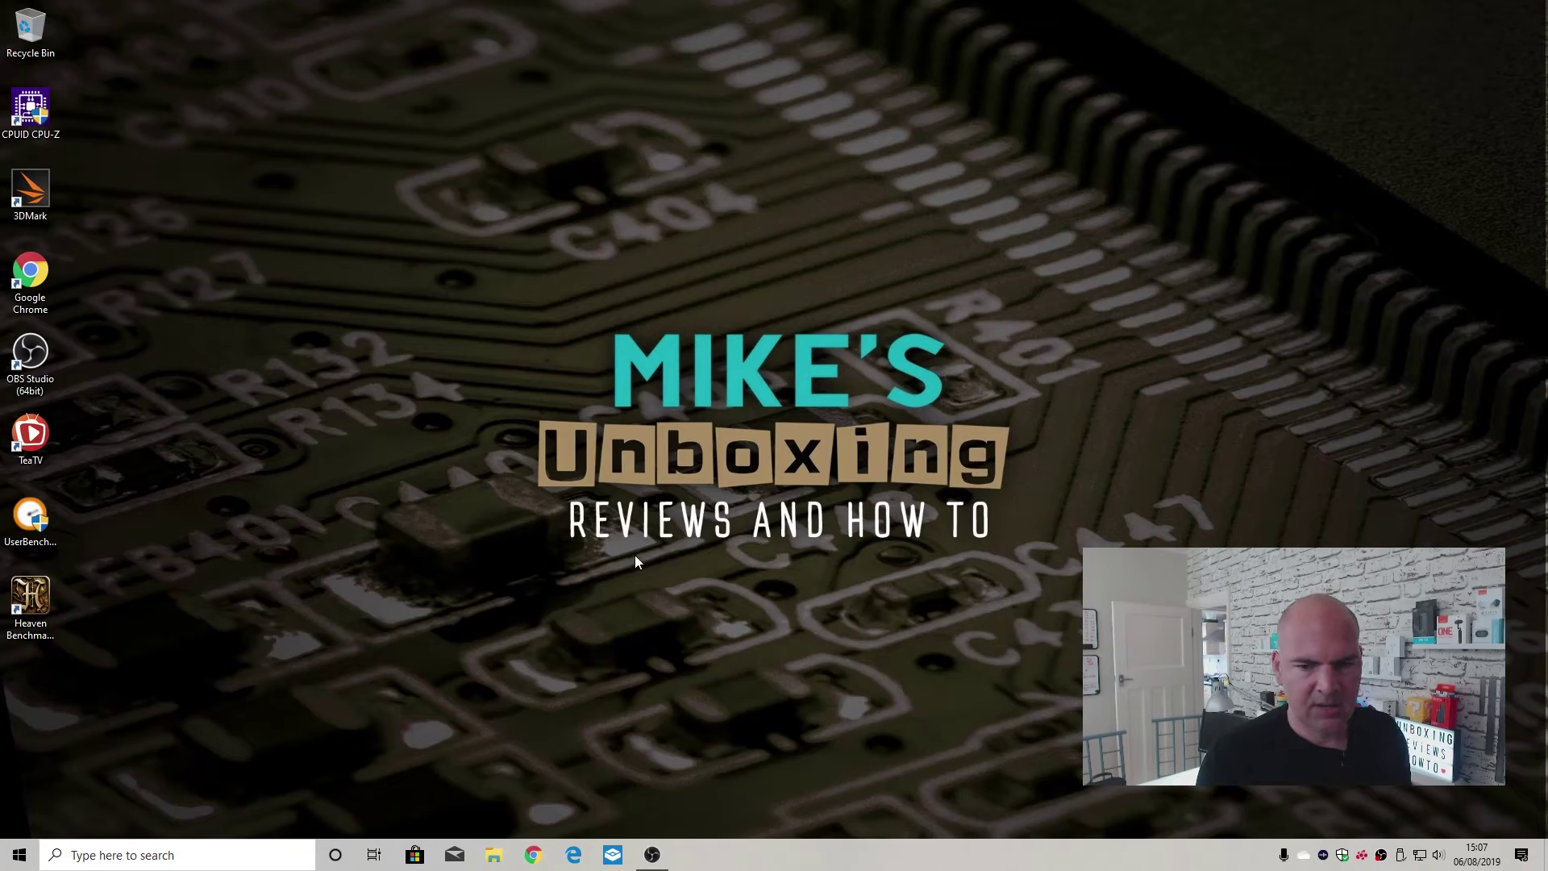
- Open Windows Settings from the Start menu's gear icon
click(21, 858)
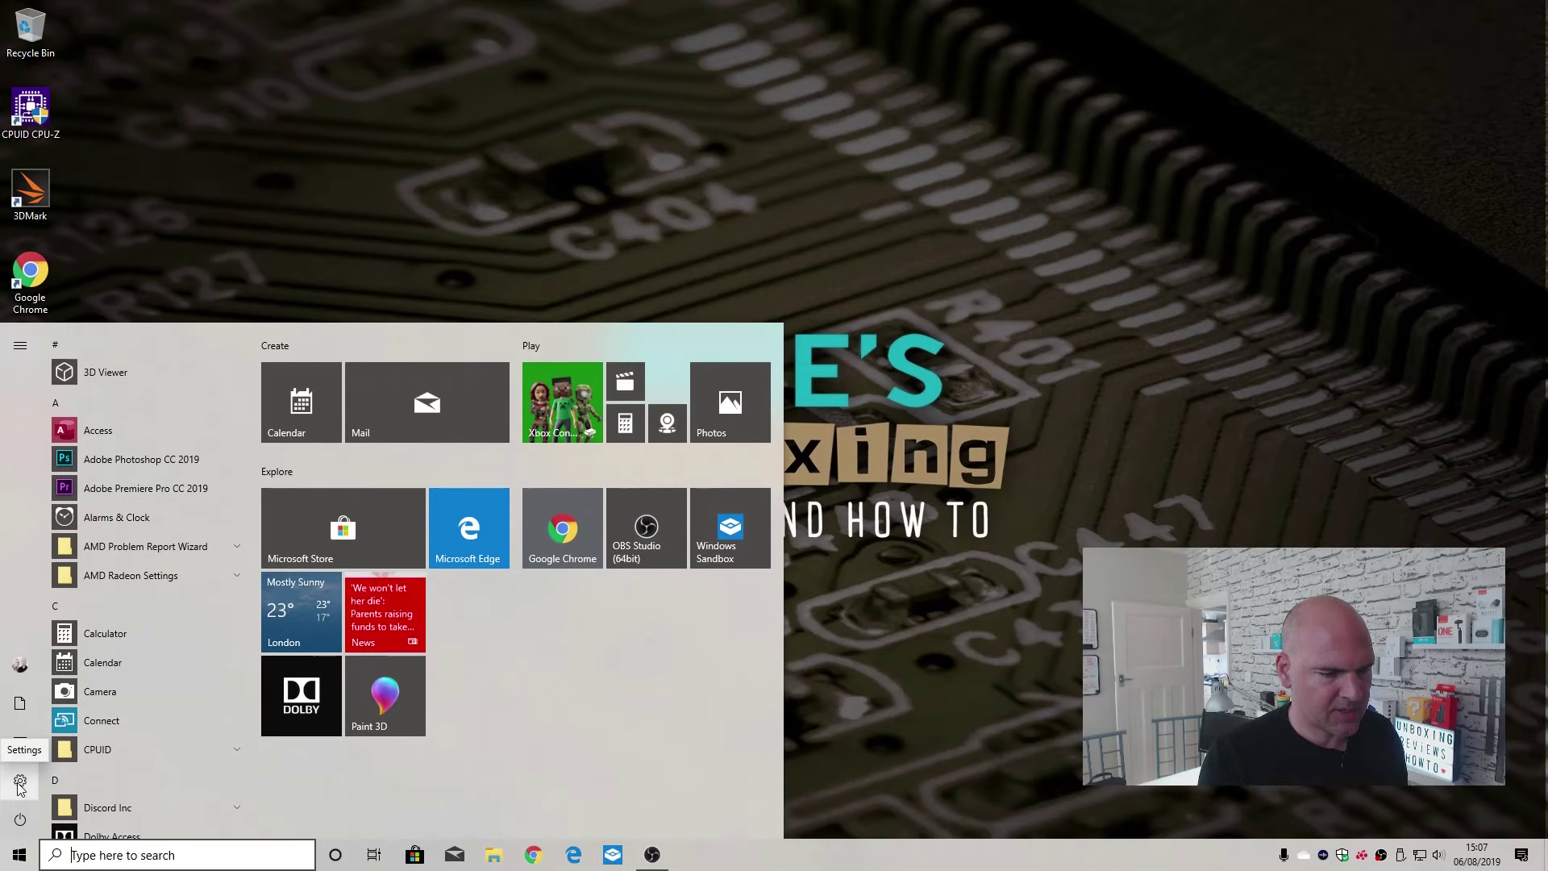
click(20, 782)
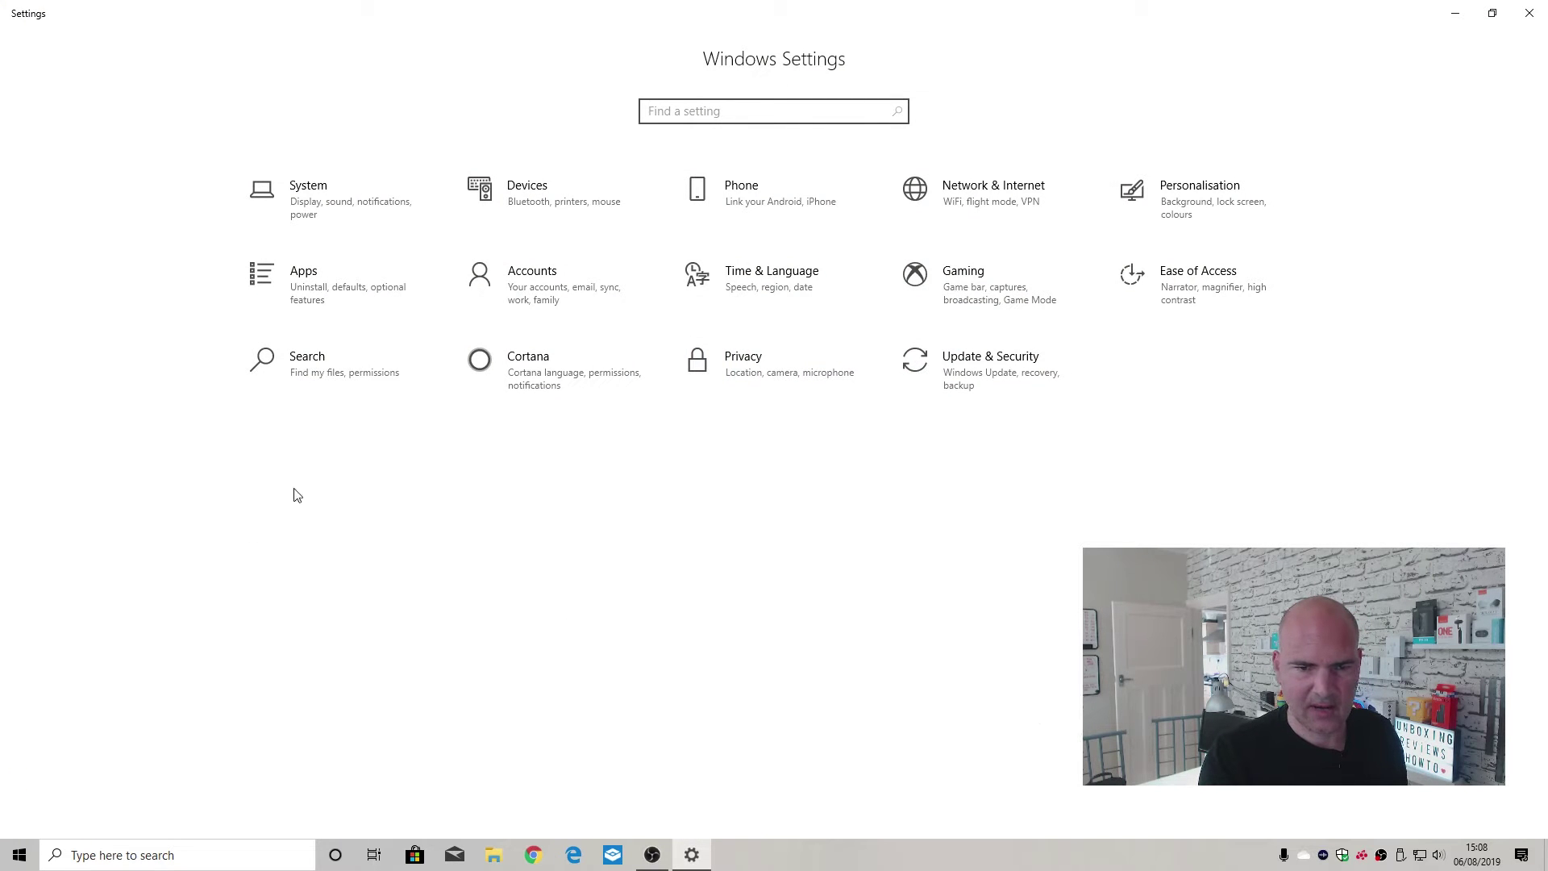
- Go to Personalisation > Colours and switch the colour scheme from Light to Dark
click(1176, 210)
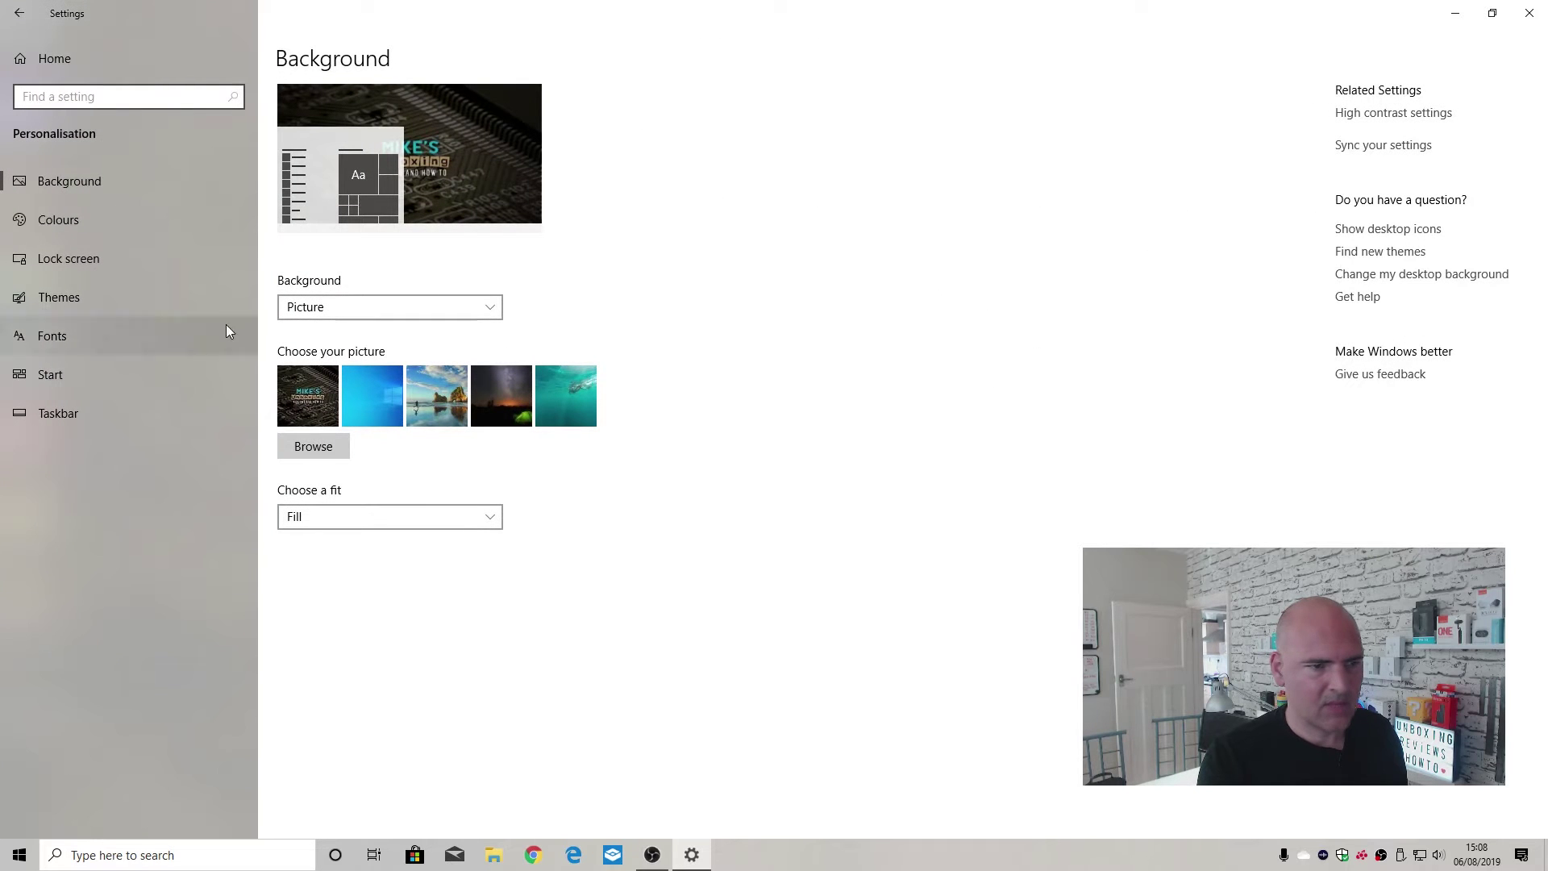
click(90, 221)
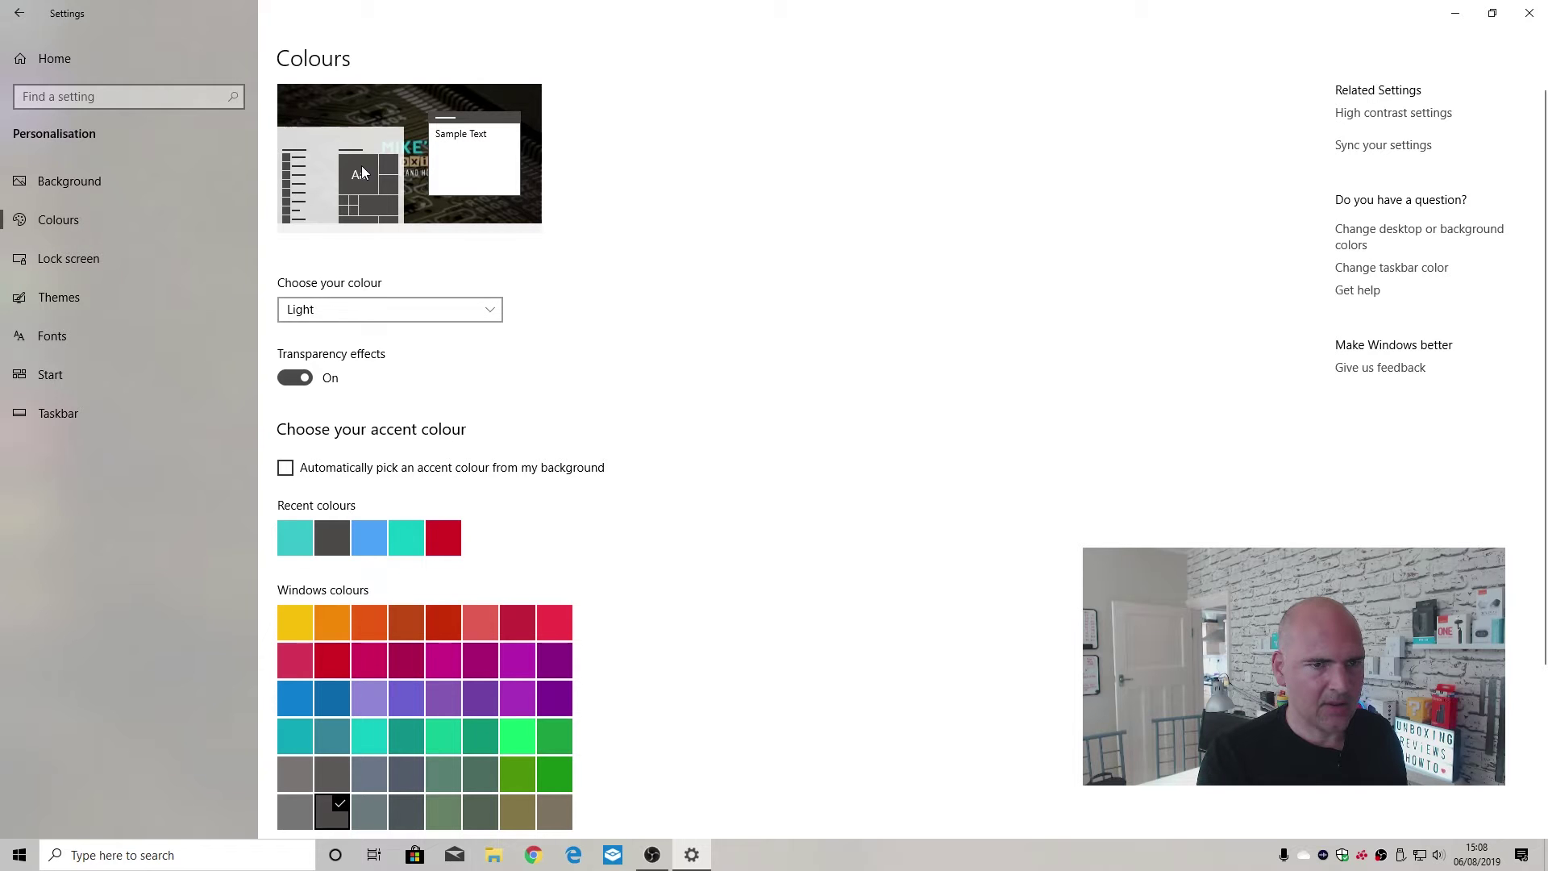
click(343, 319)
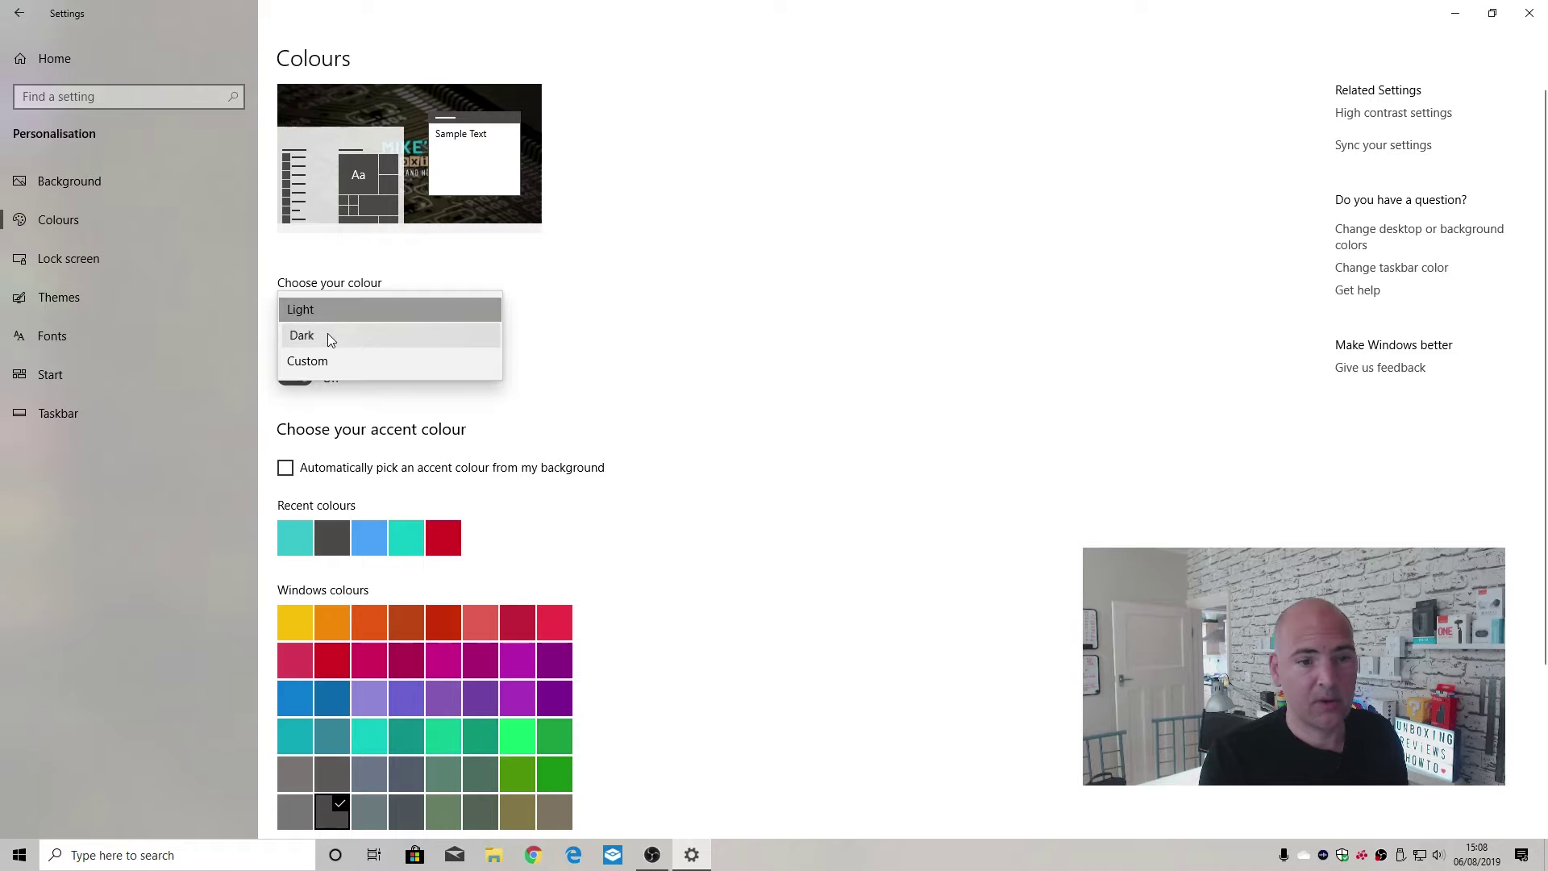
click(330, 337)
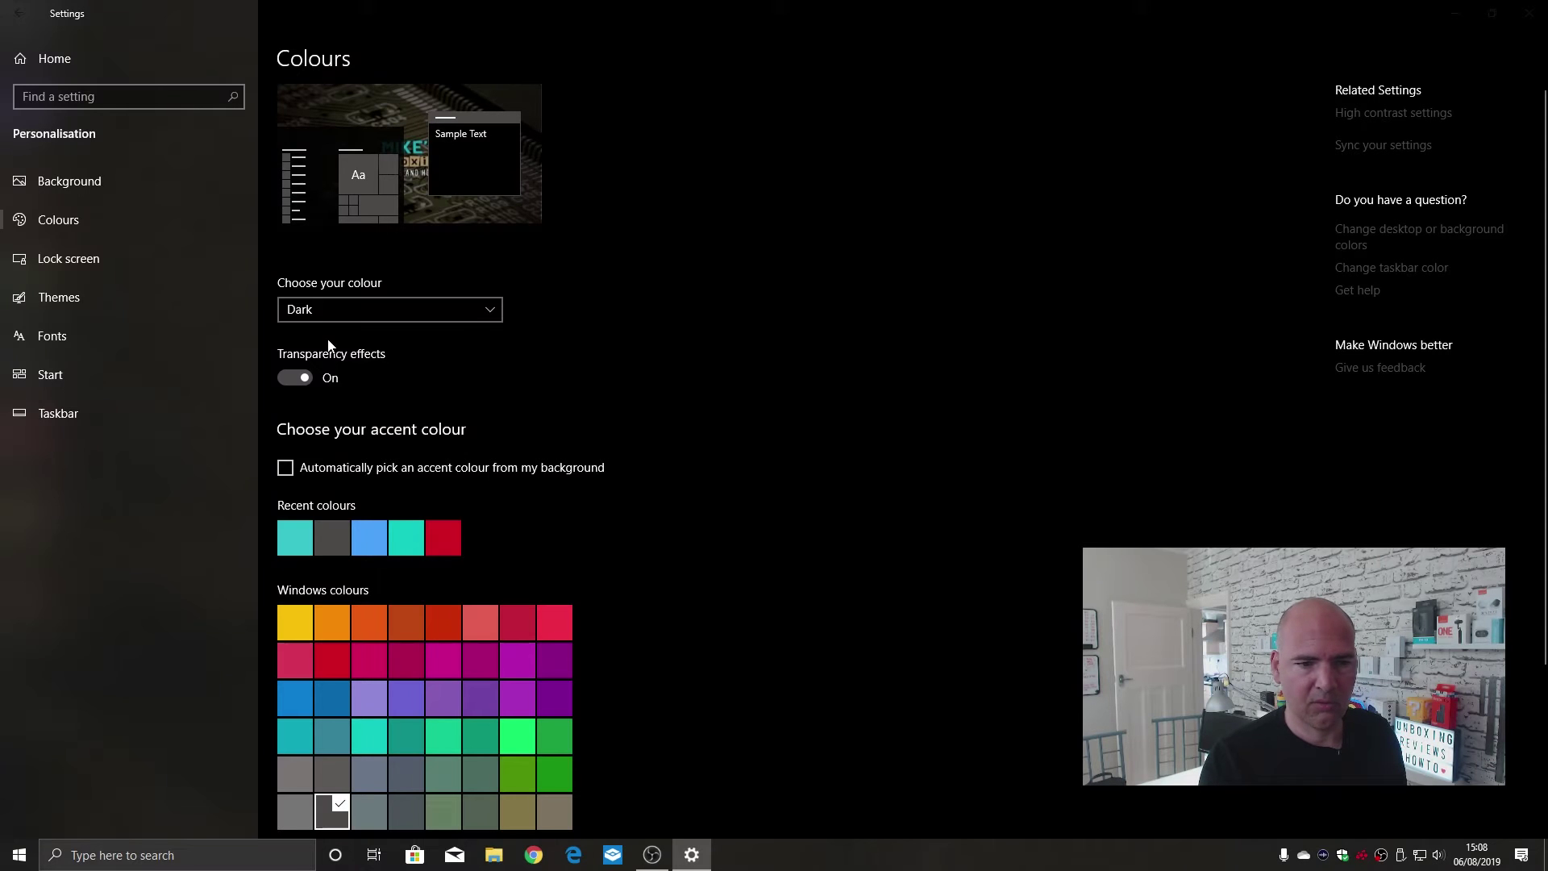
click(361, 317)
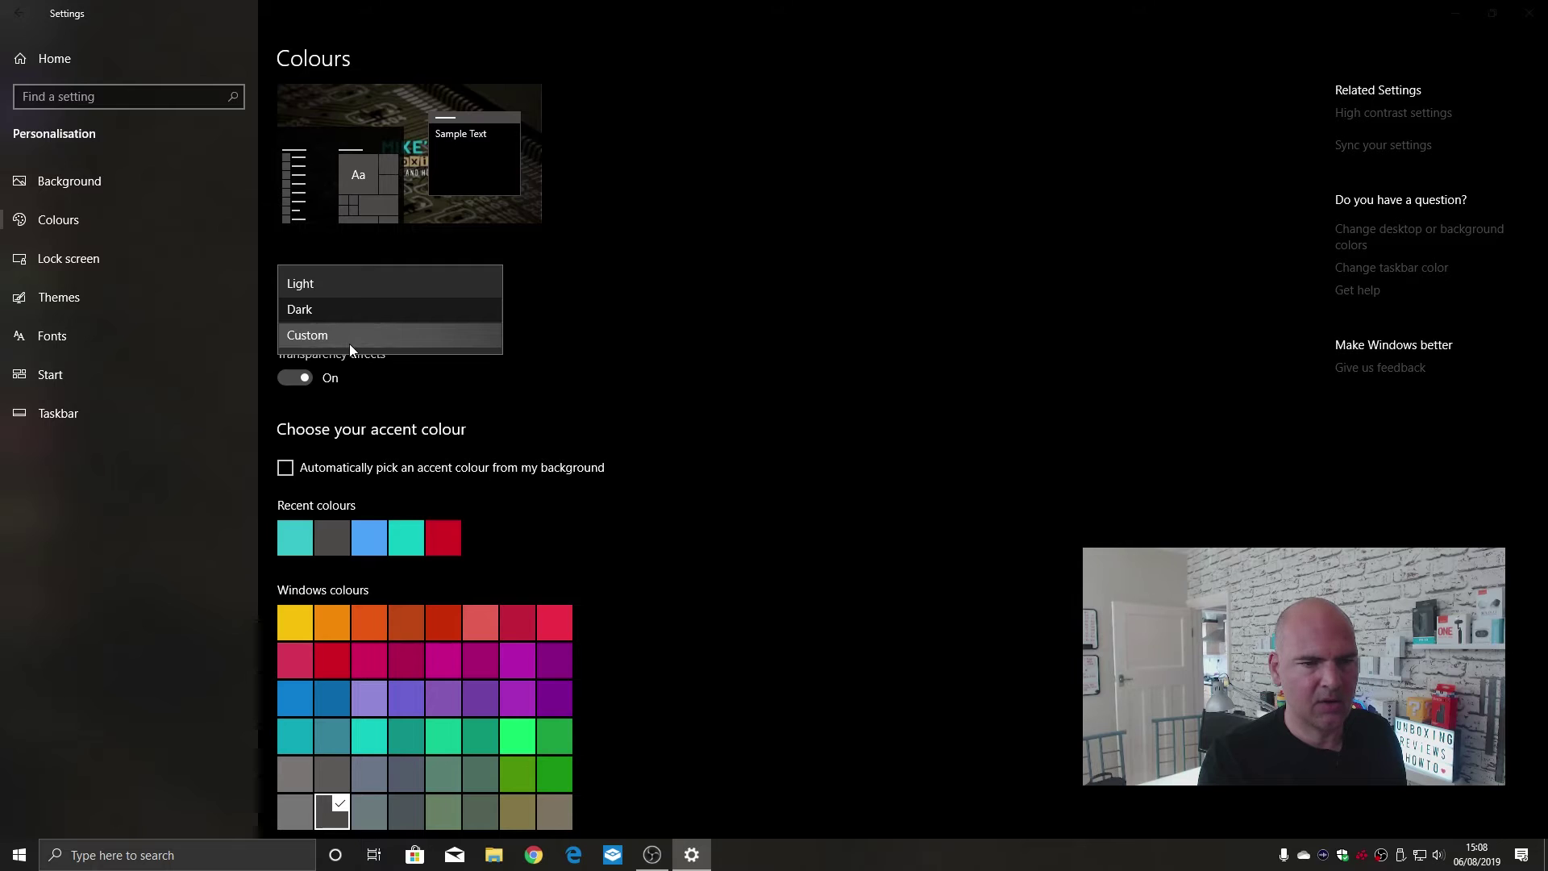
- Choose the Custom scheme with Light Windows mode, previewing it in the notification panel
click(350, 345)
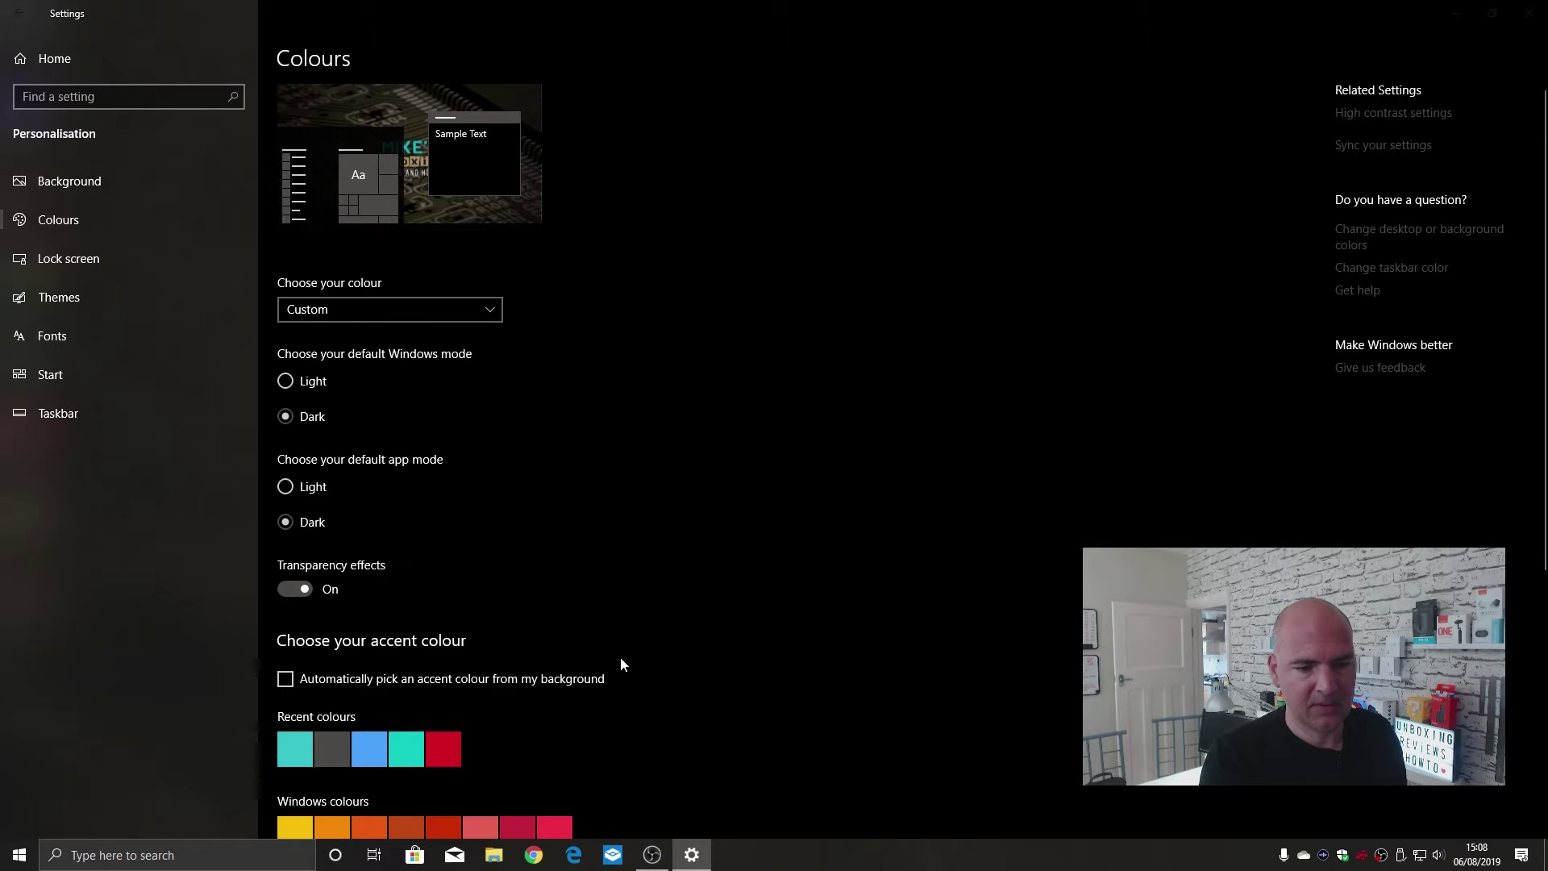
scroll(621, 659, down, 2)
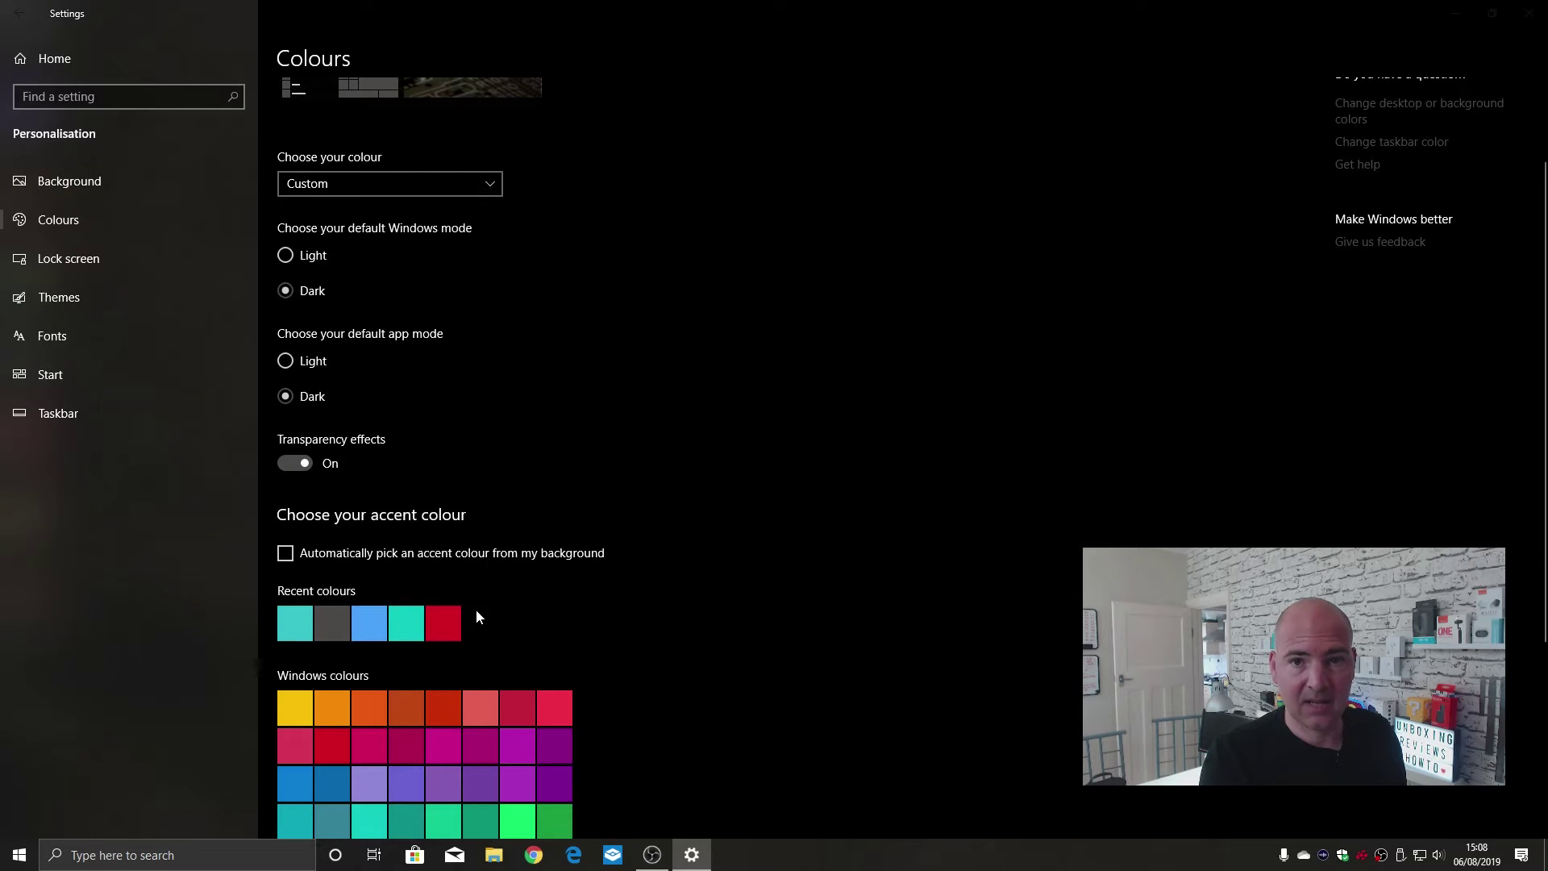
scroll(632, 645, up, 2)
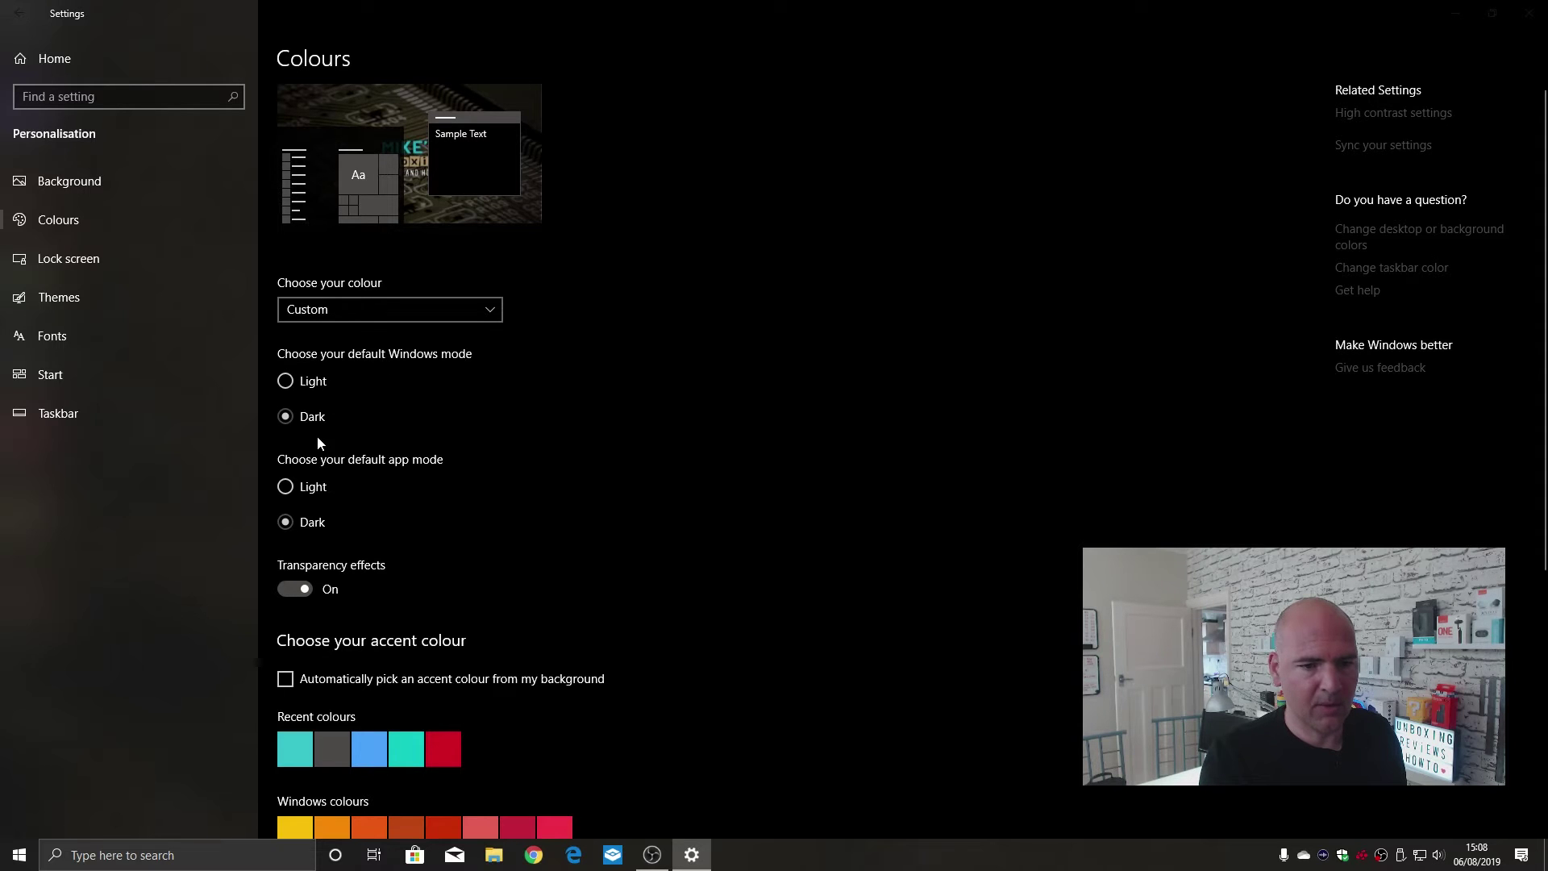
click(285, 380)
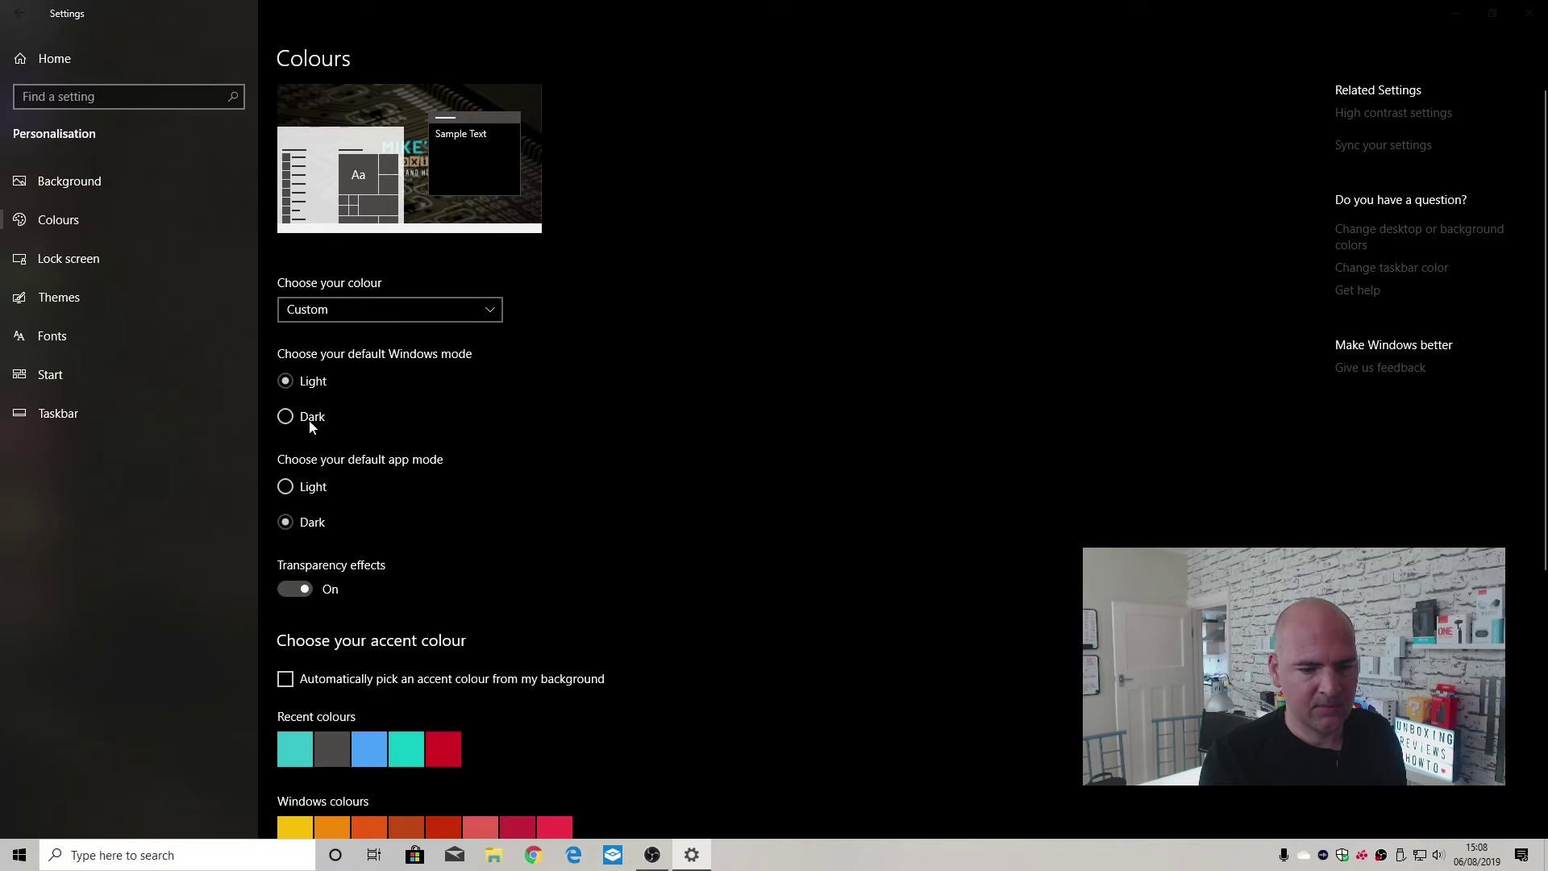
click(1522, 856)
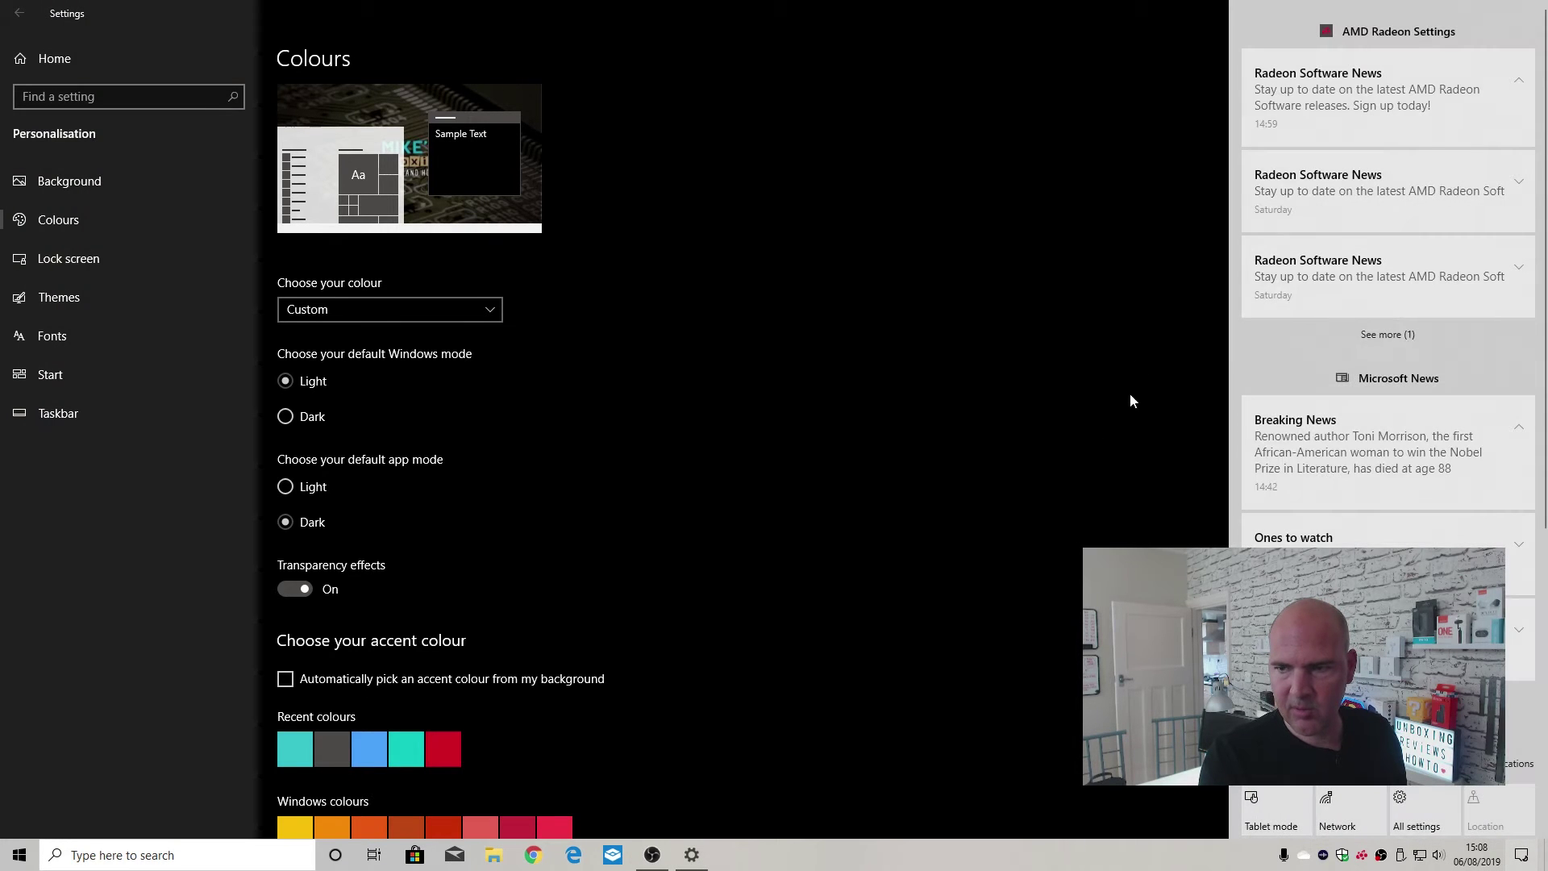
click(1058, 467)
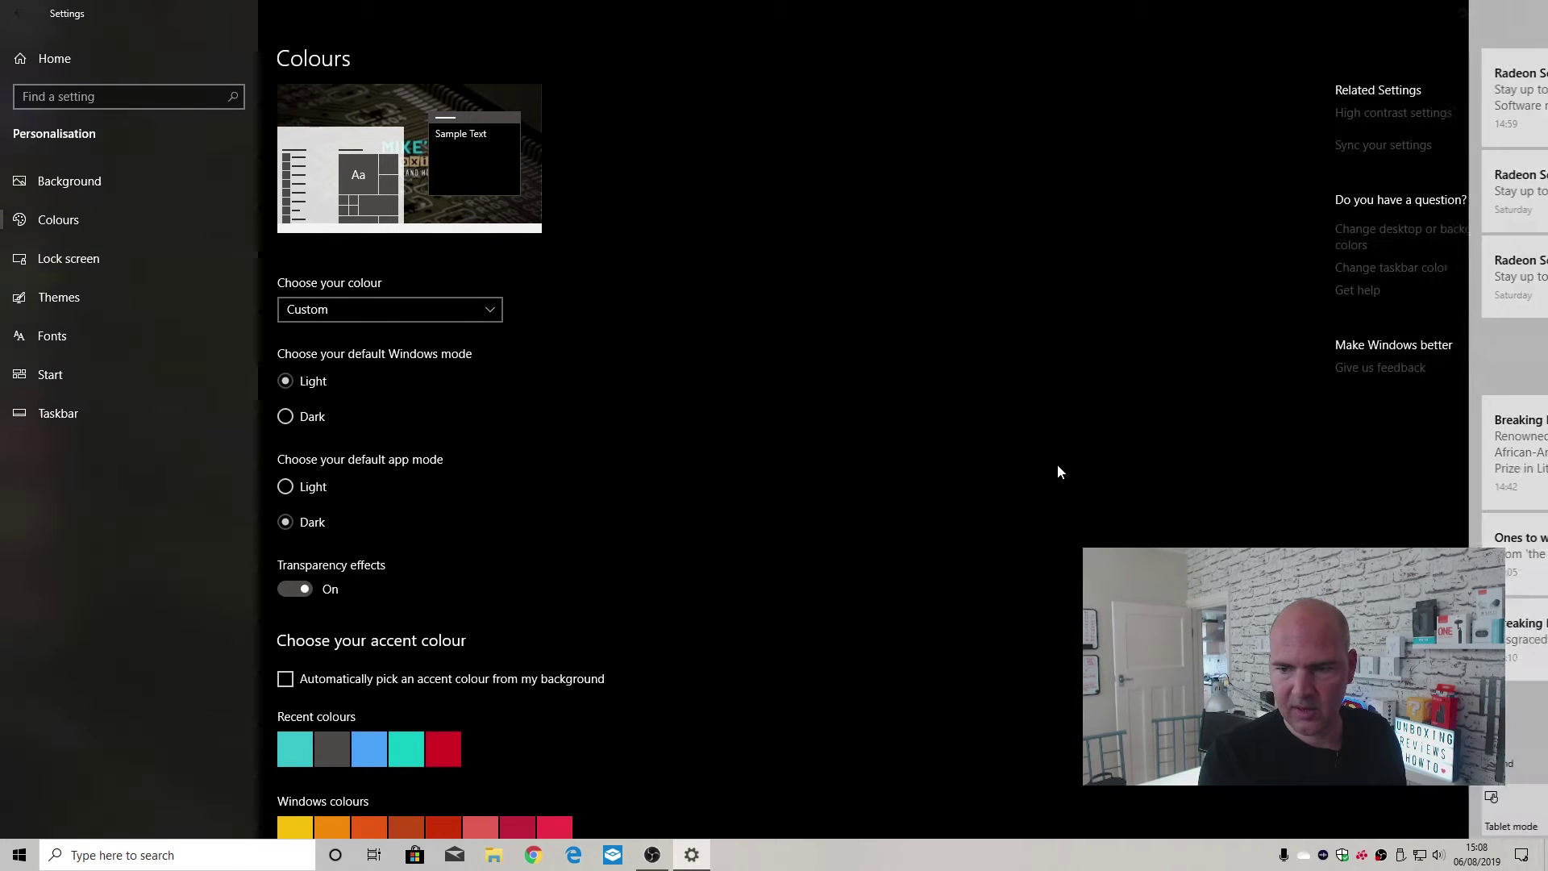
- Set Windows mode to Dark, app mode to Light, and auto-pick the accent from the background
click(285, 421)
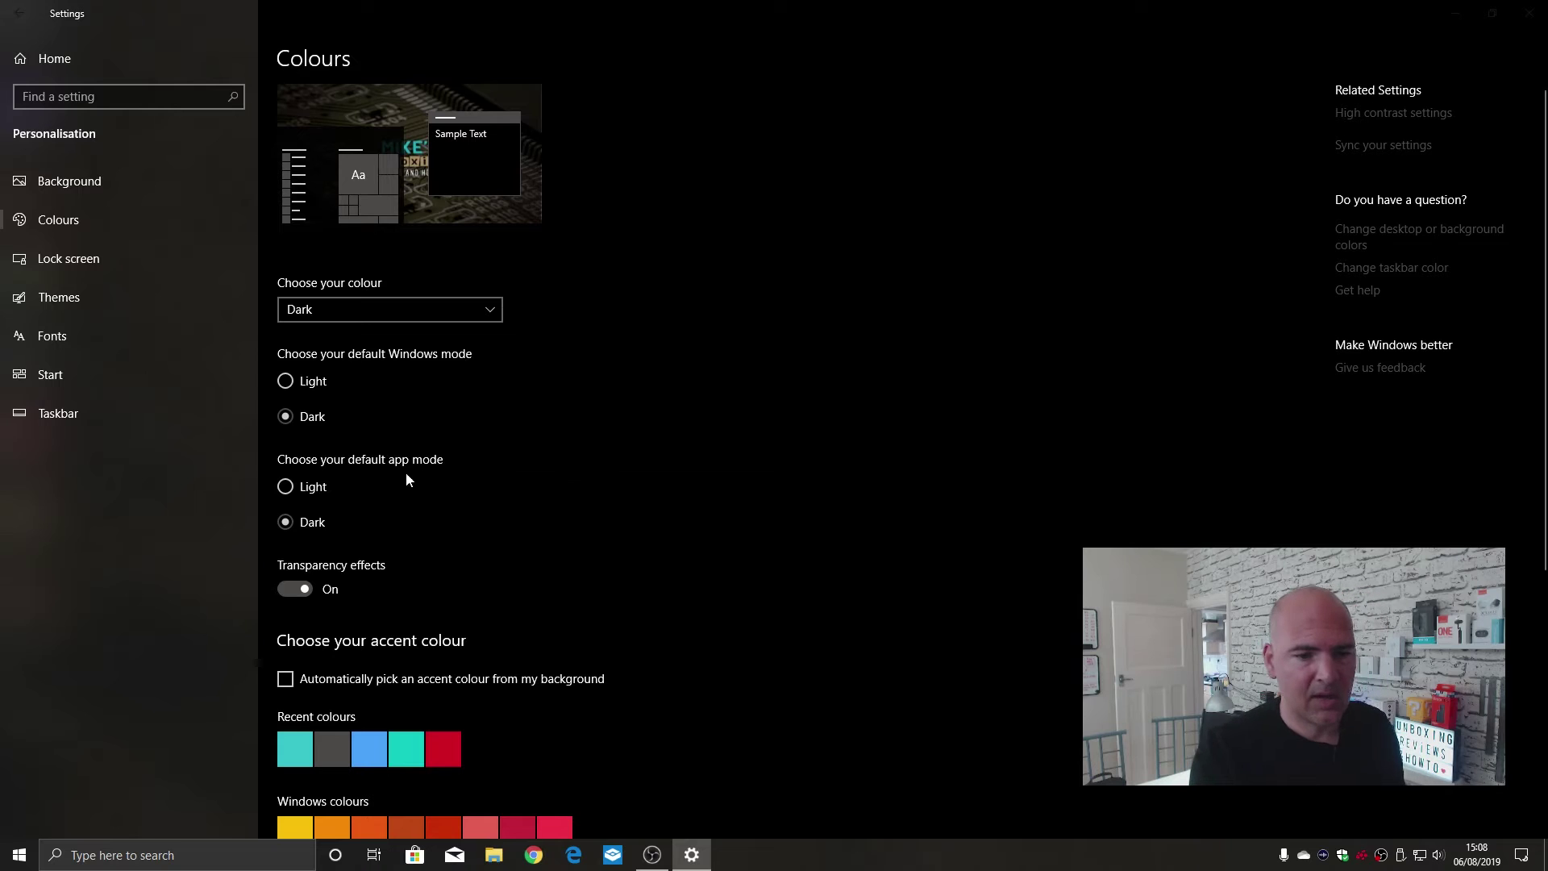
click(285, 488)
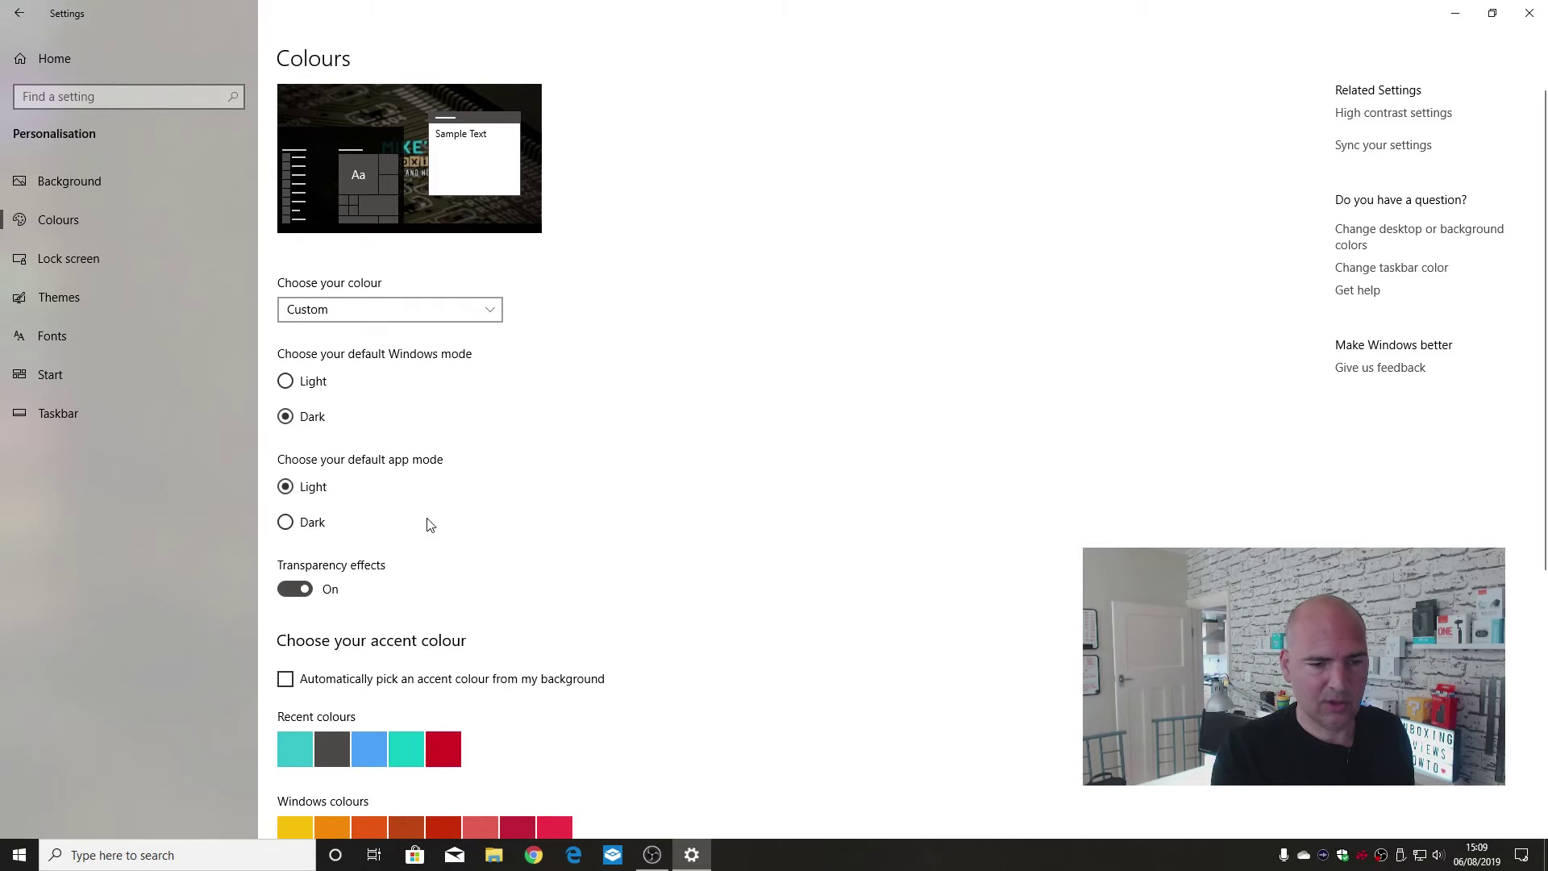
click(309, 532)
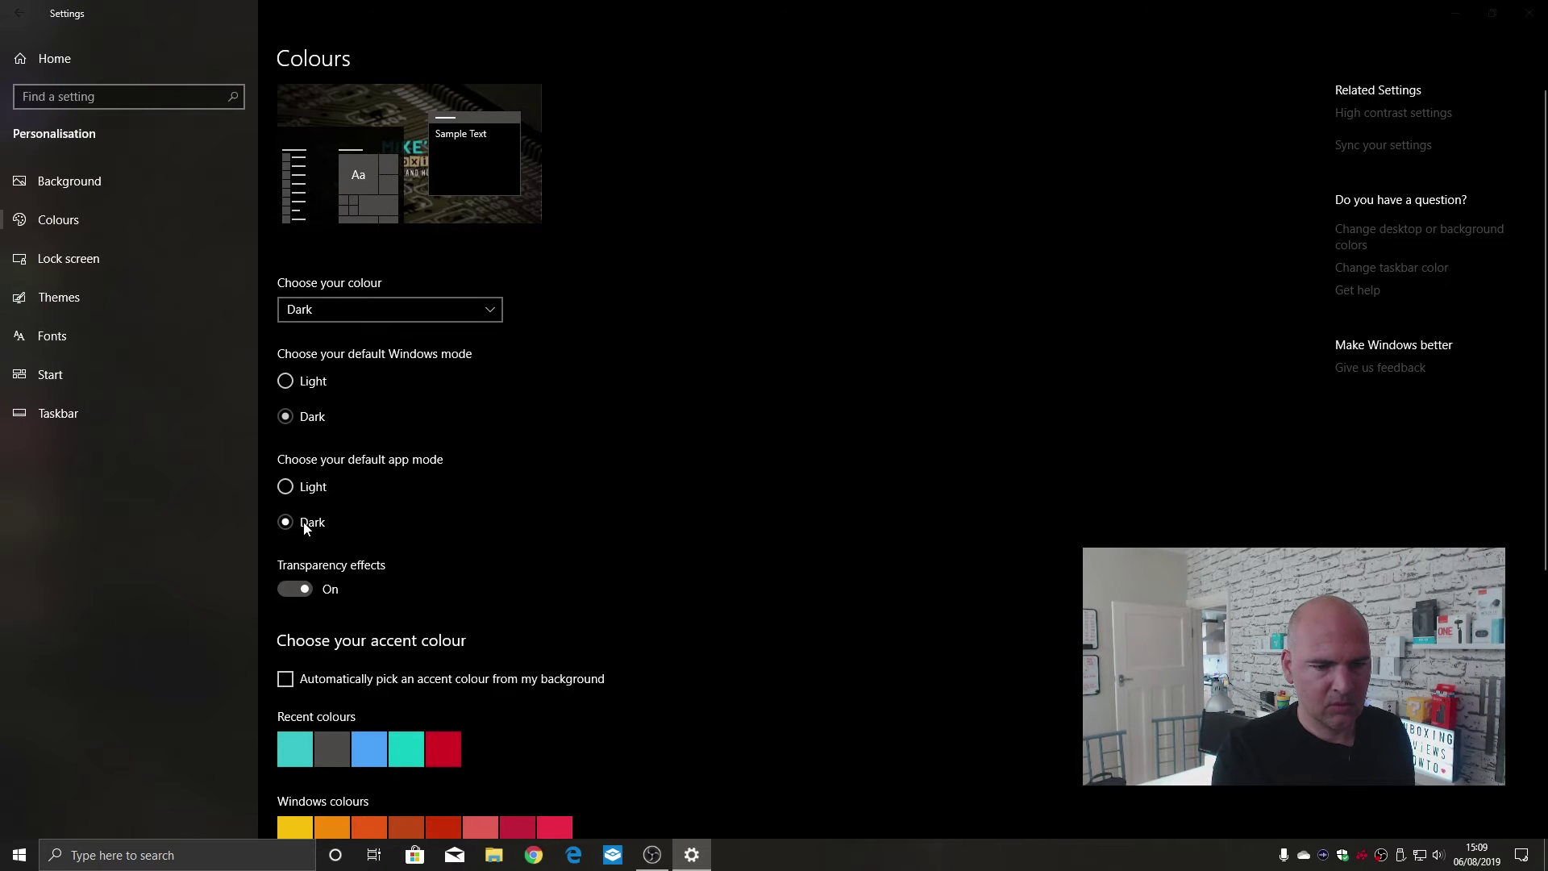
scroll(579, 660, down, 3)
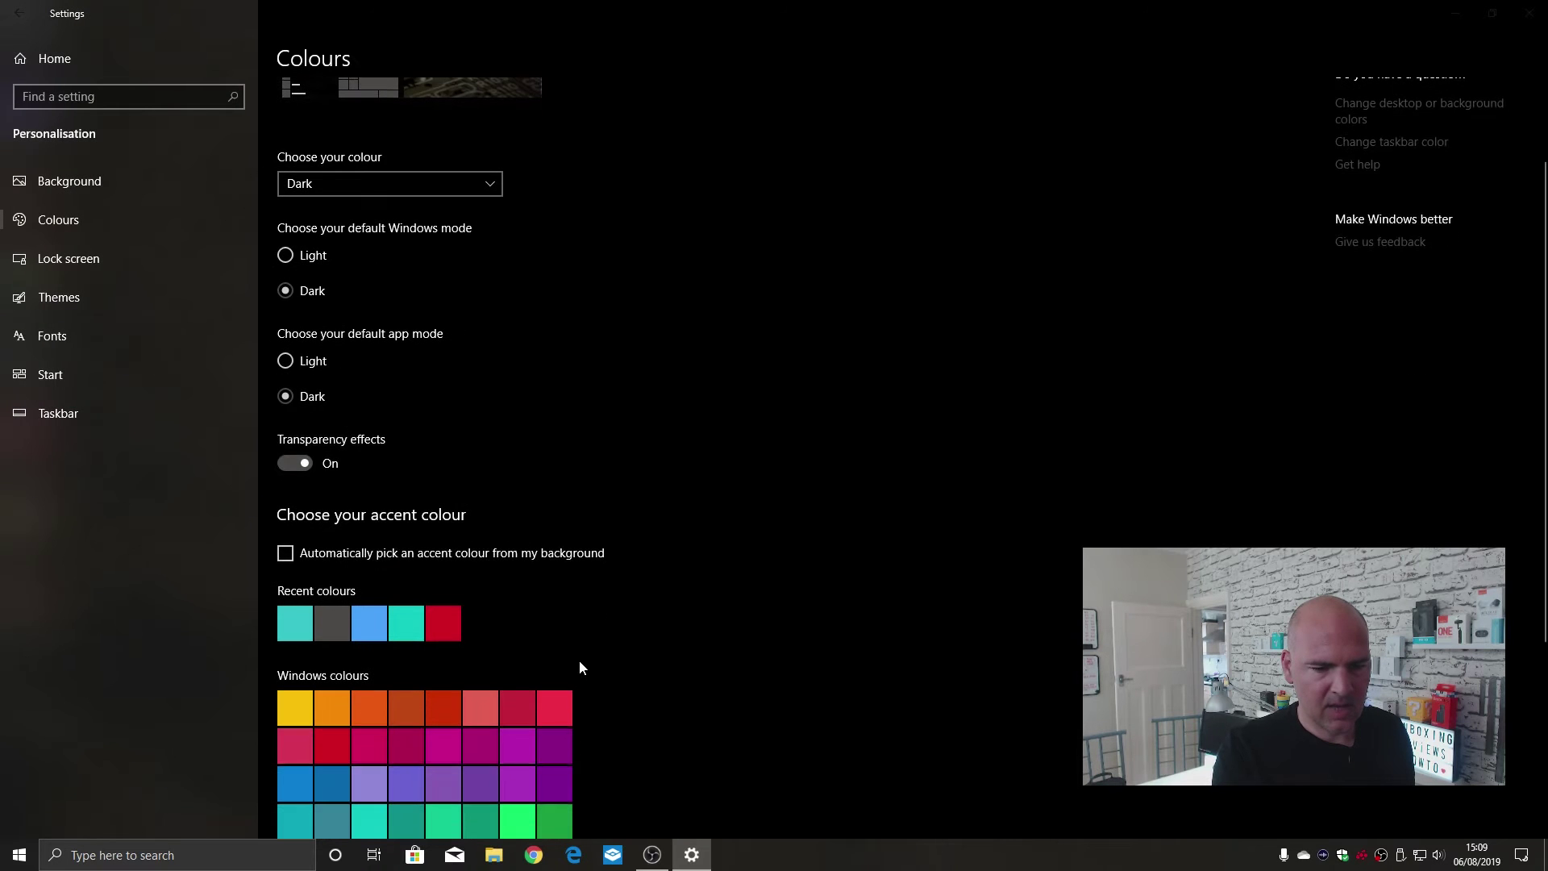
click(285, 365)
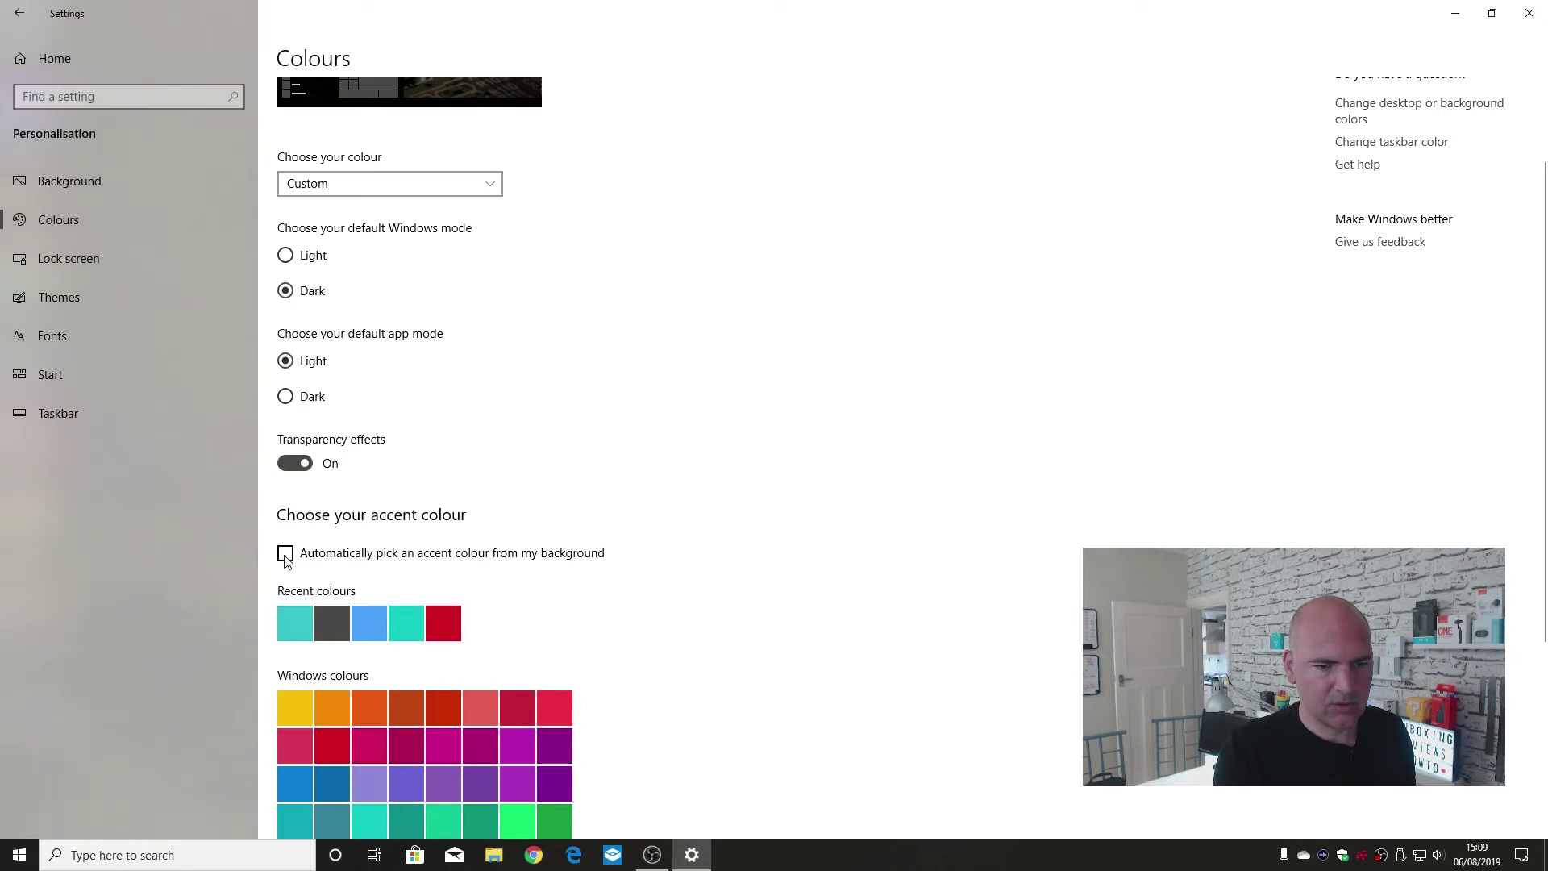
click(286, 554)
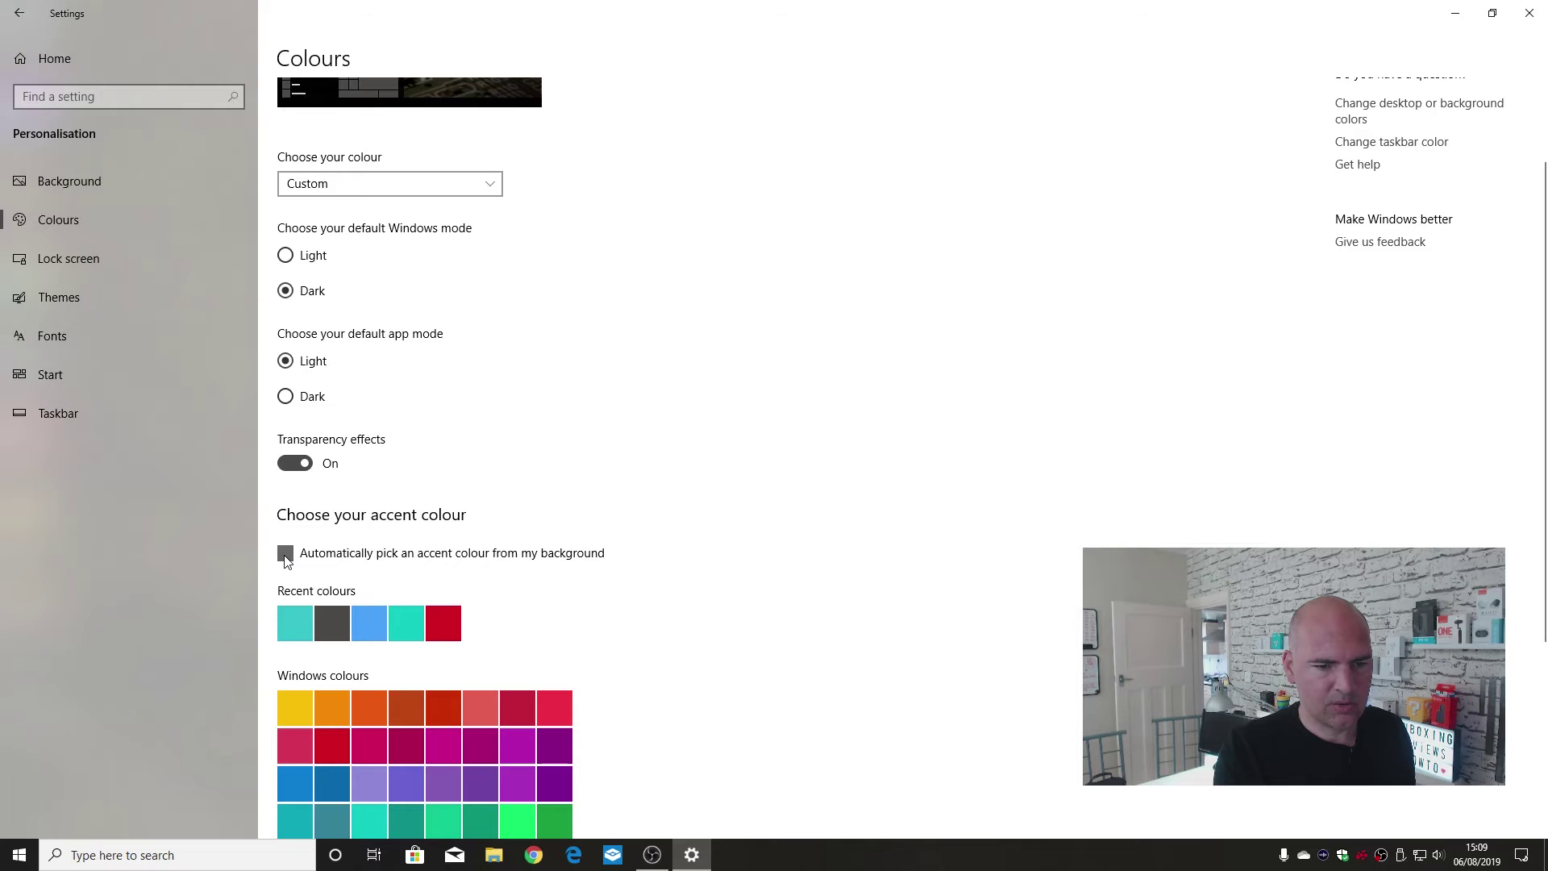
- Pick the Blue accent swatch, preview it, and set the default app mode to Dark
click(332, 625)
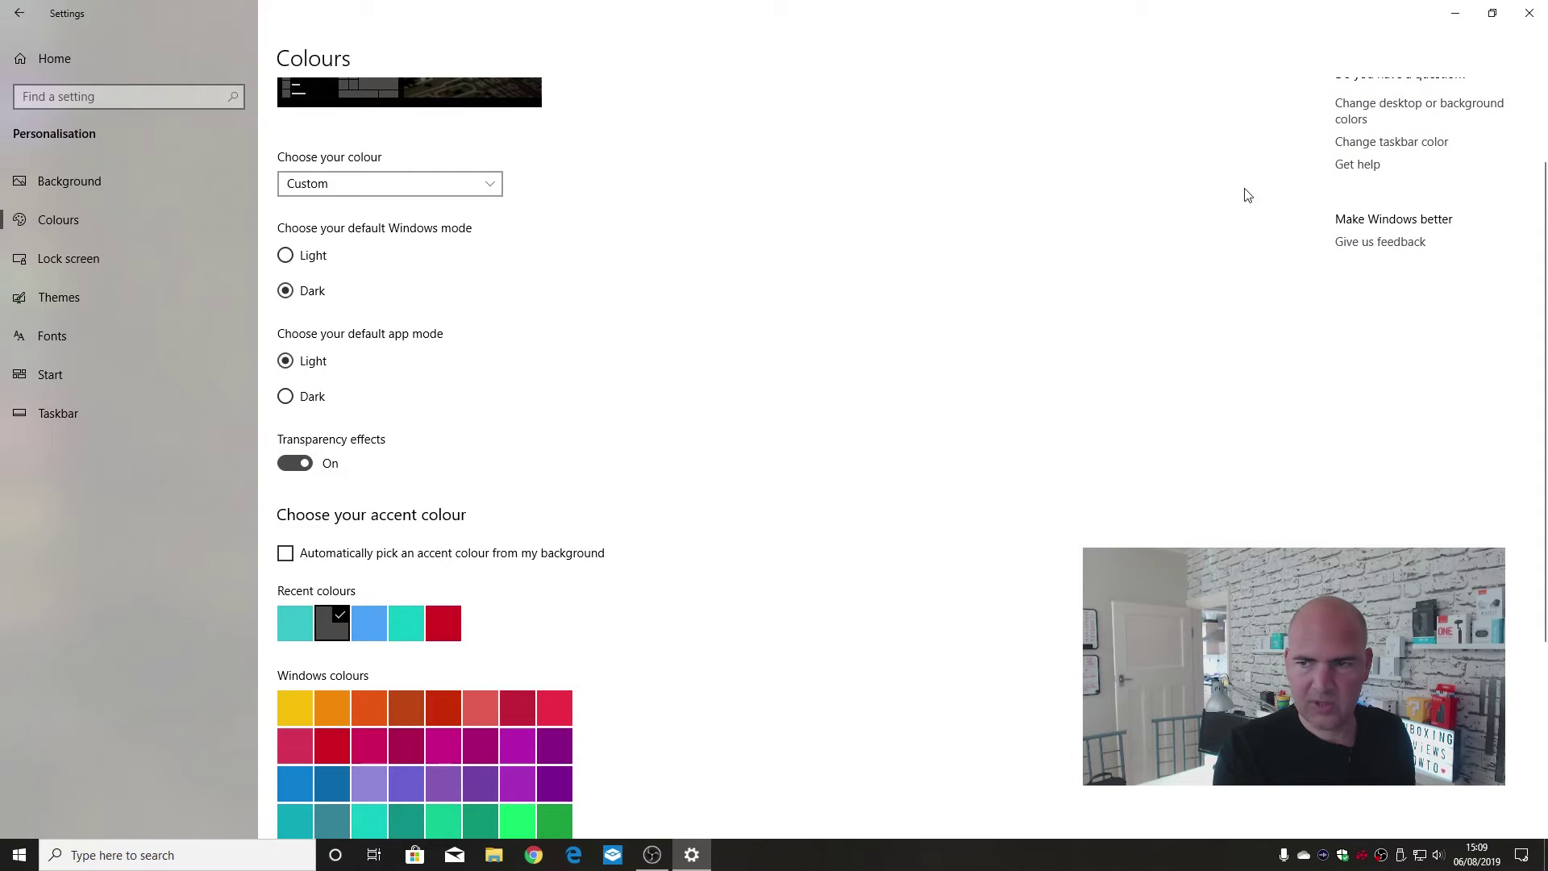
click(364, 622)
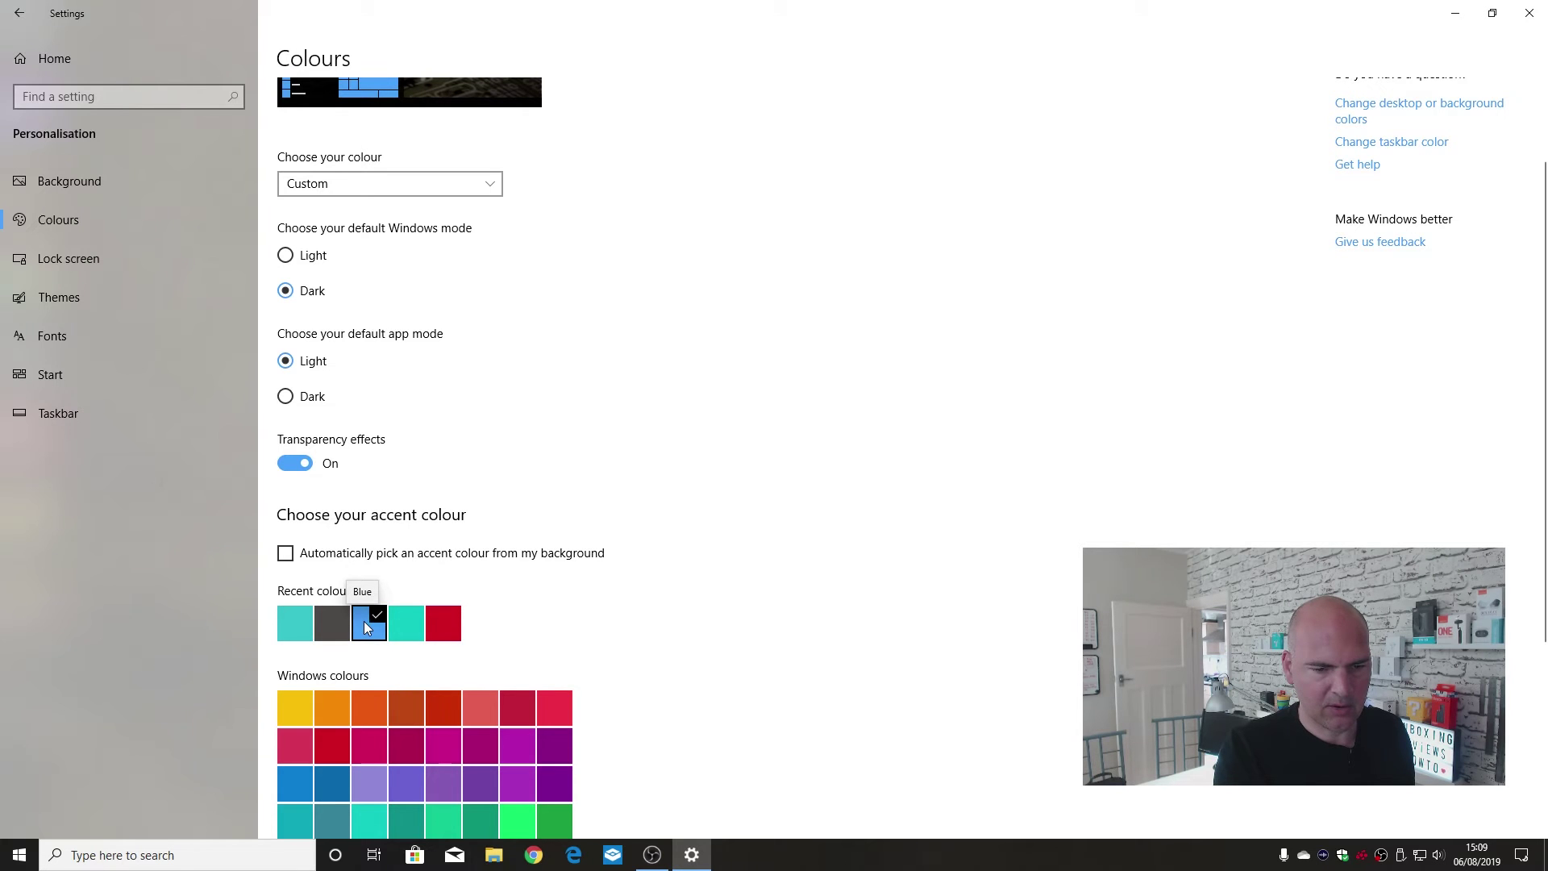
click(1521, 855)
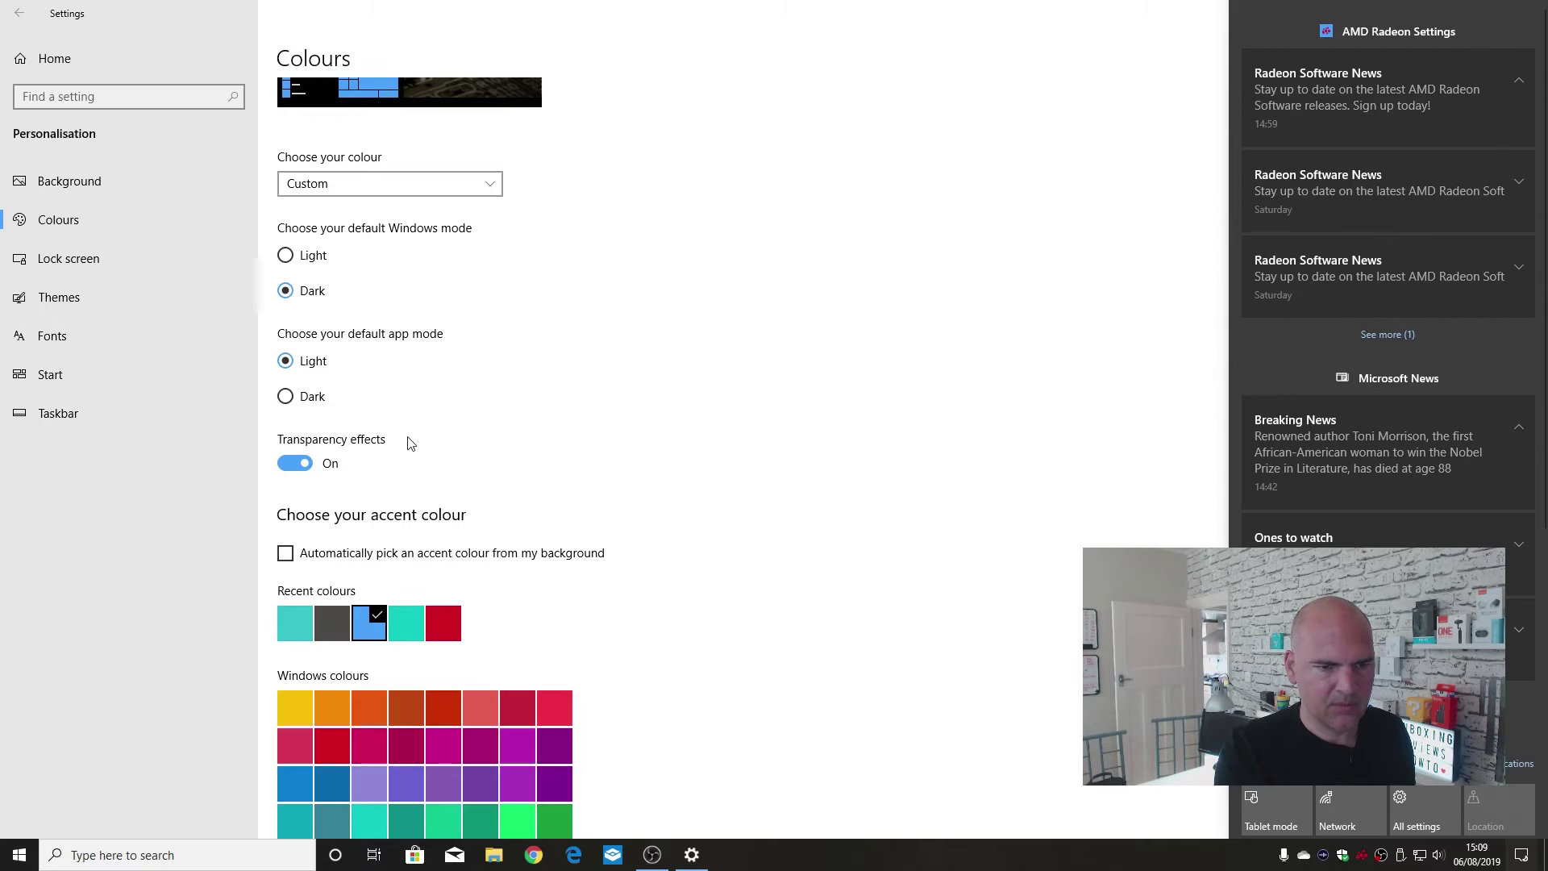
click(286, 397)
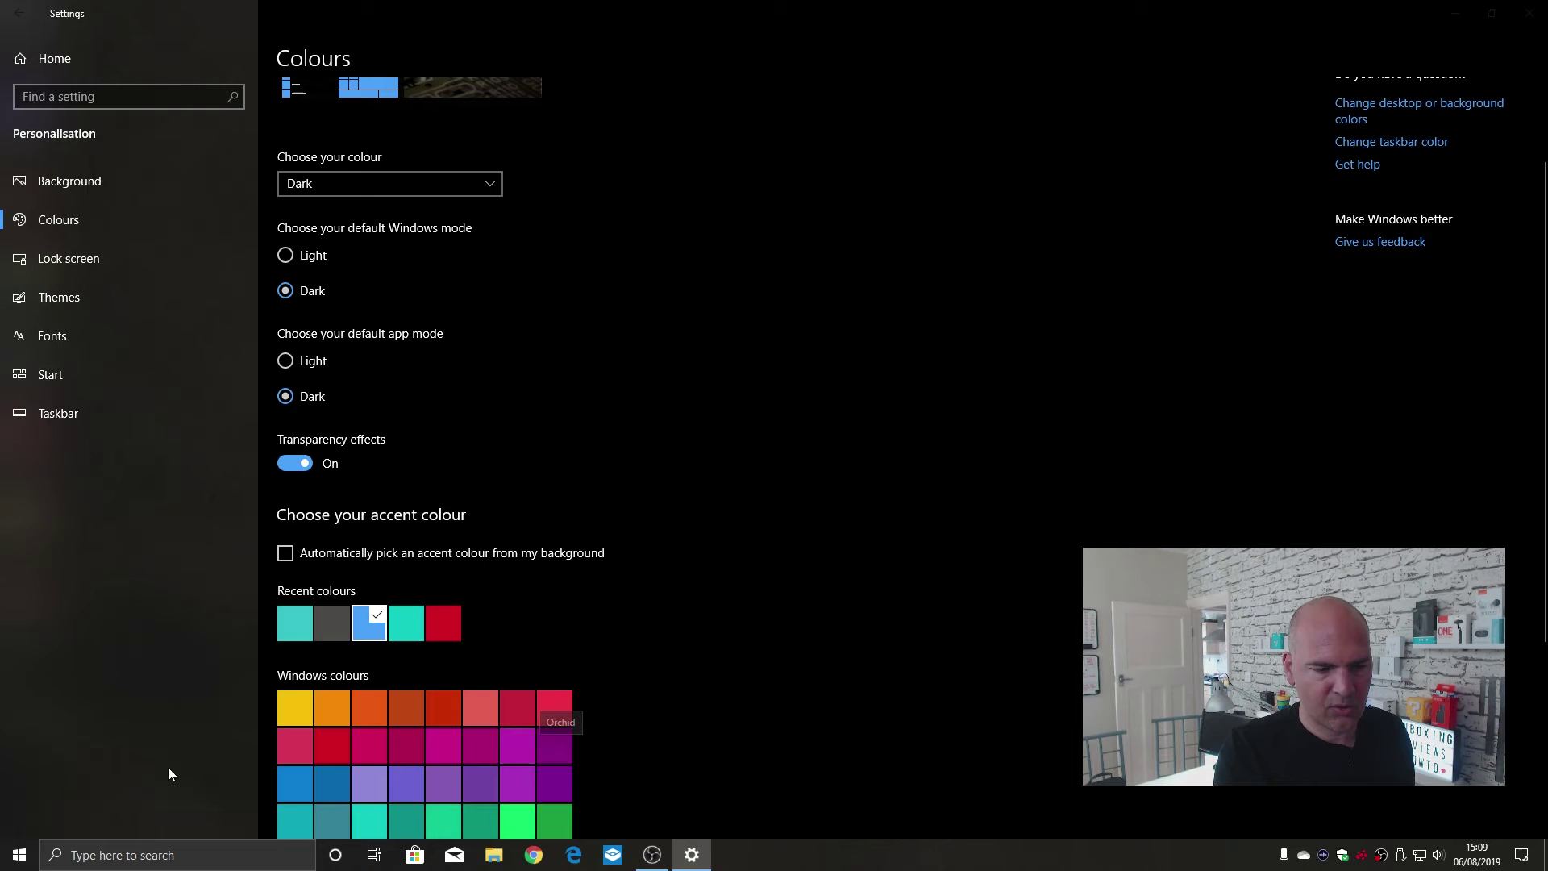
- Preview the new dark colours and blue accent in the Start menu
click(11, 859)
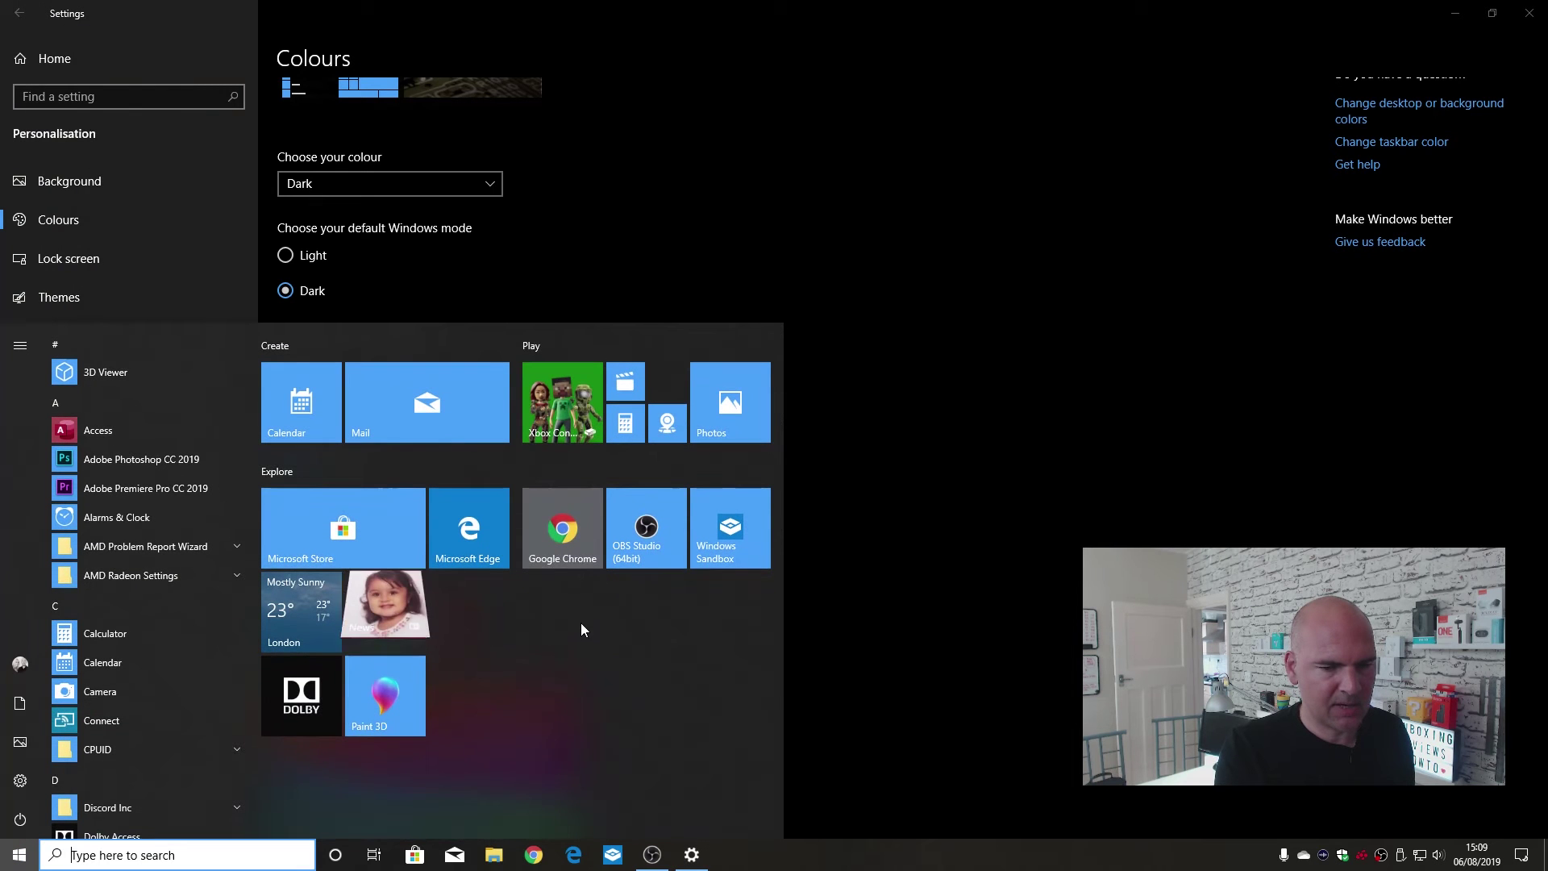
click(972, 574)
click(19, 855)
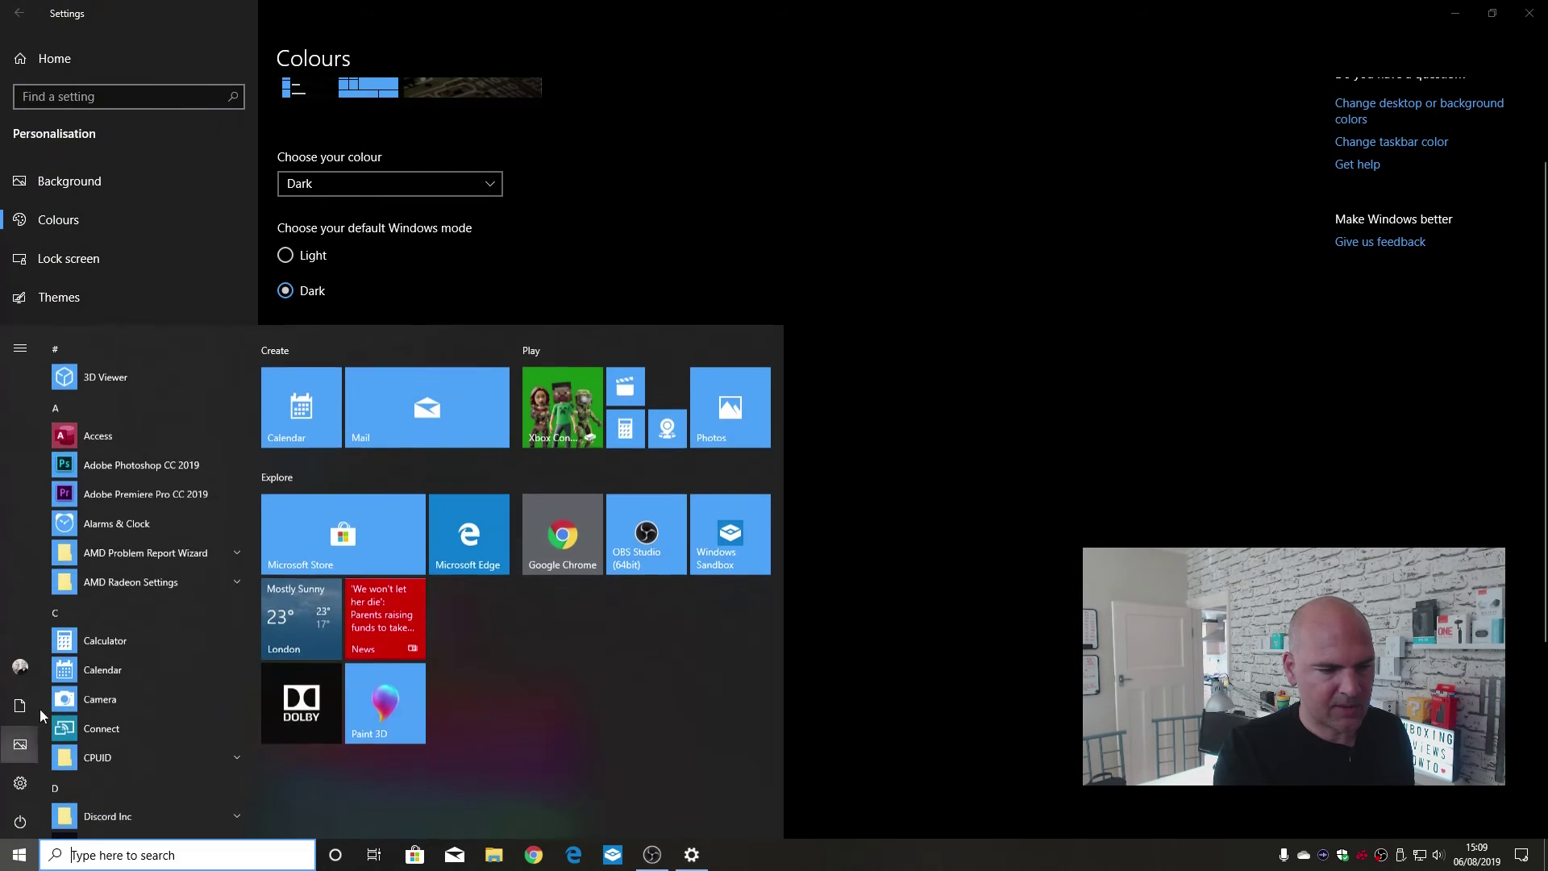
click(970, 642)
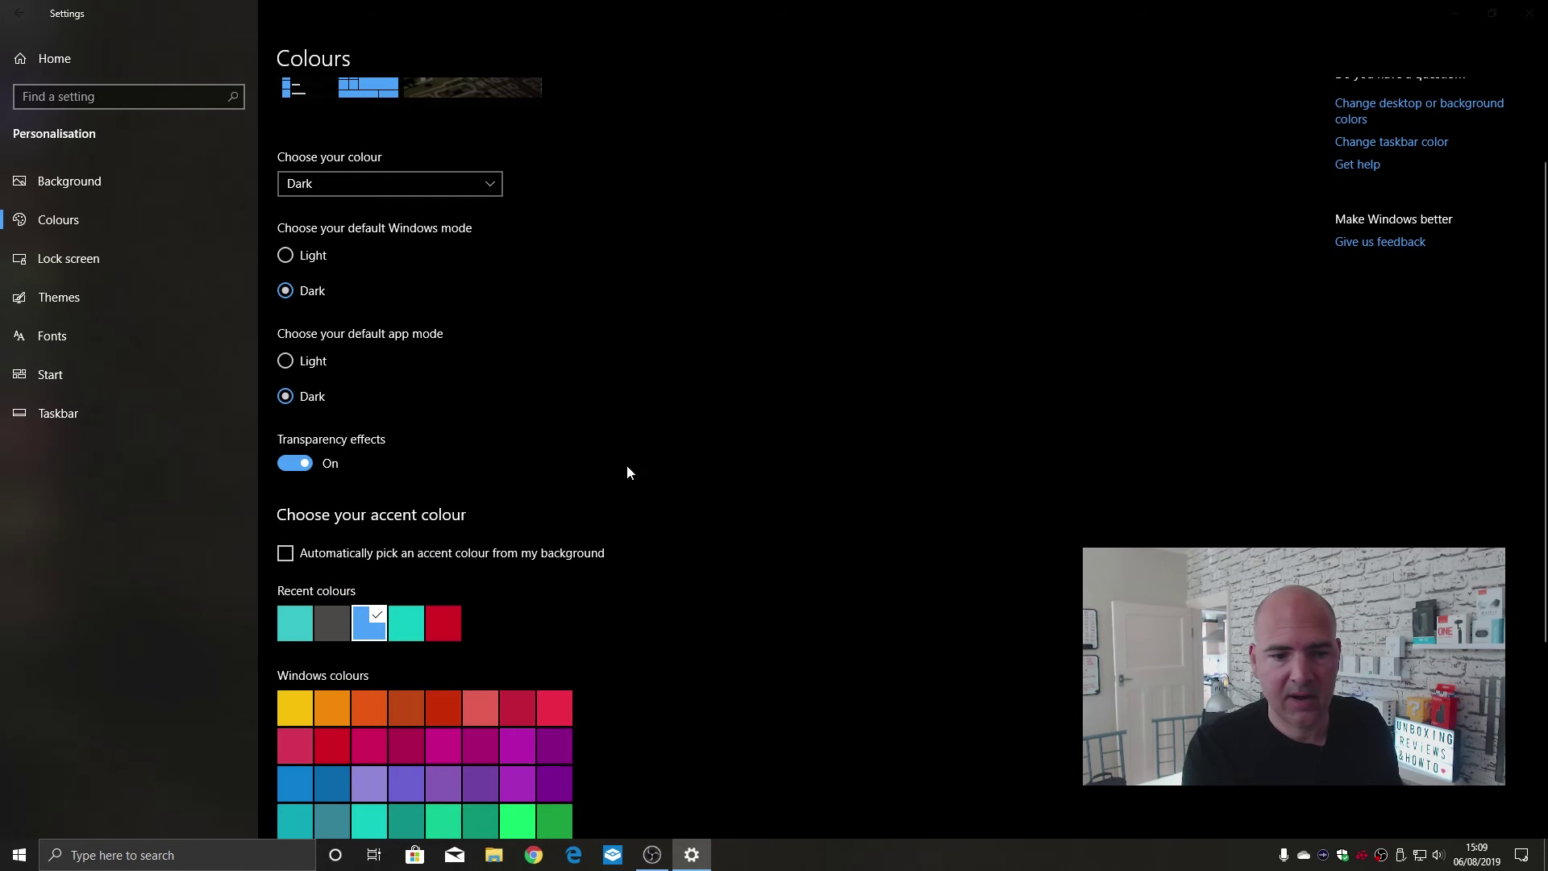
- Switch transparency effects Off and confirm the Start menu is now opaque
click(298, 468)
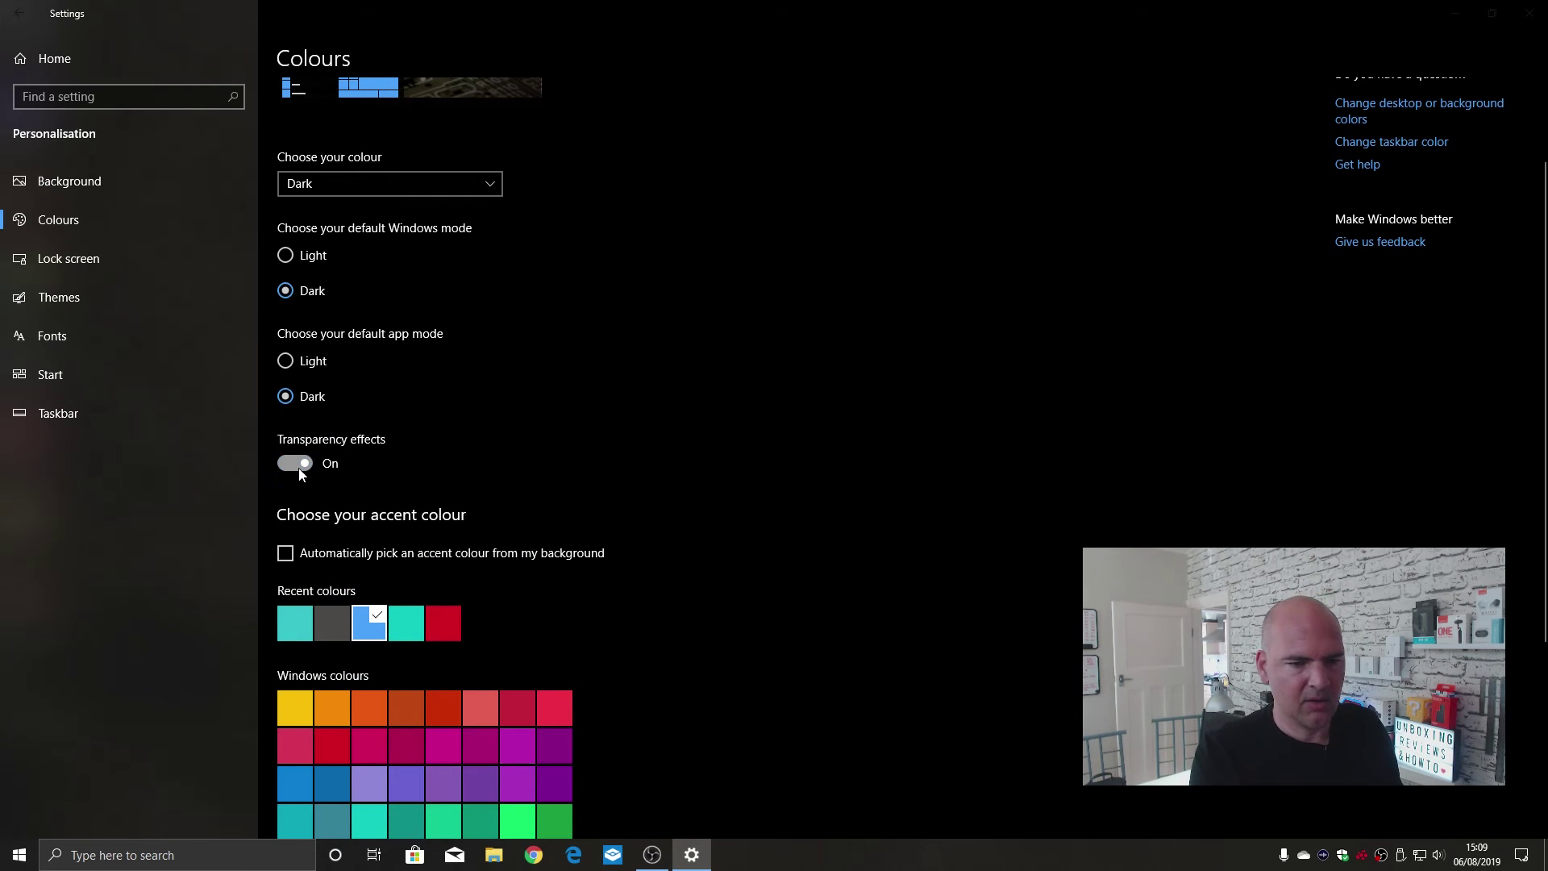
click(19, 860)
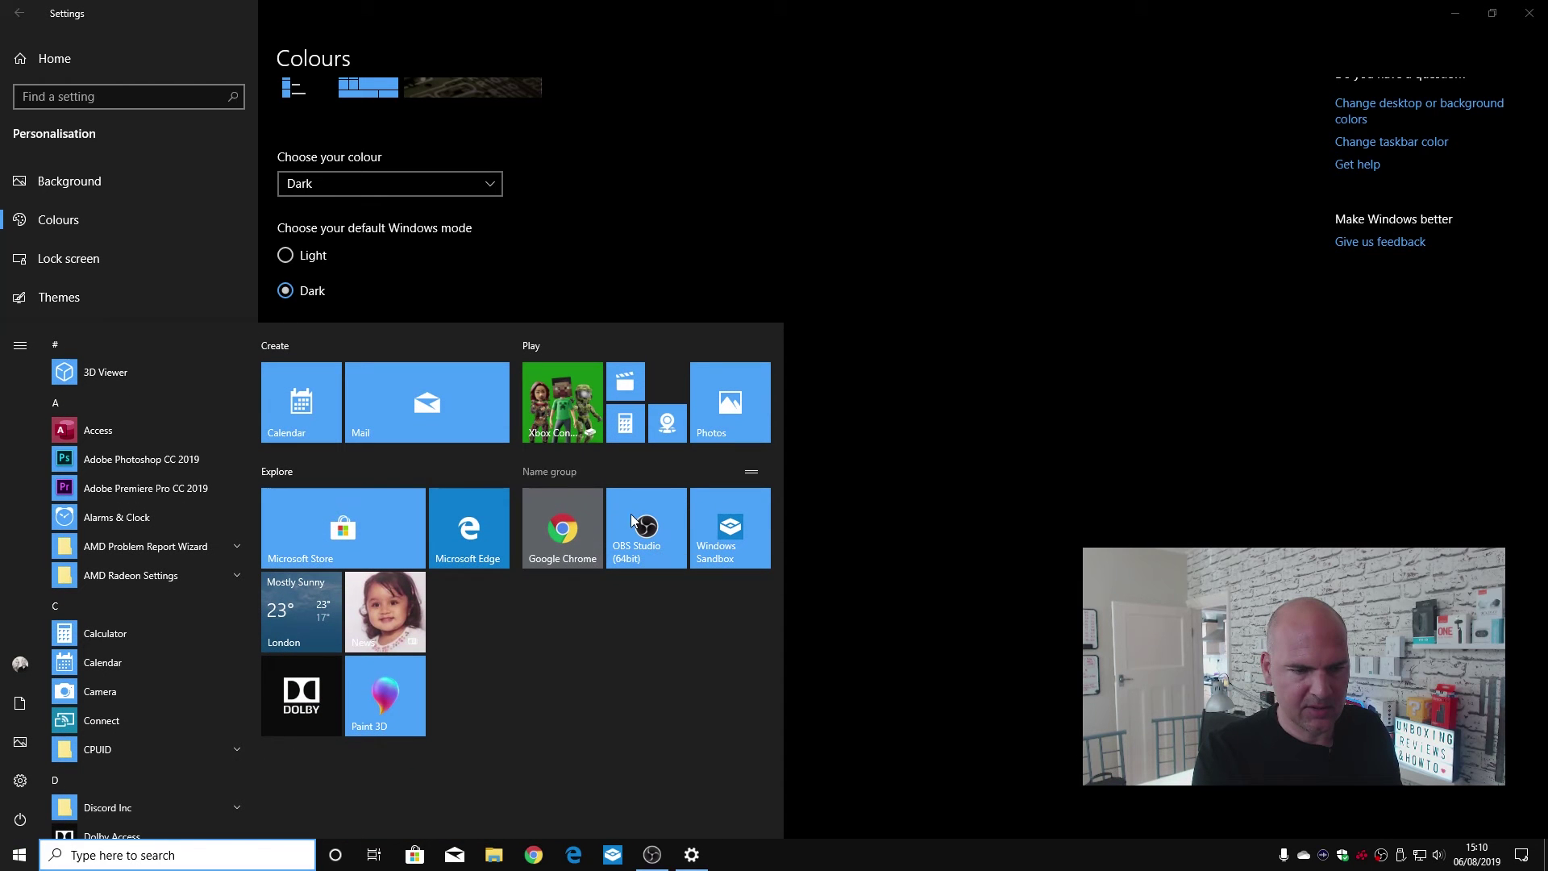
click(860, 229)
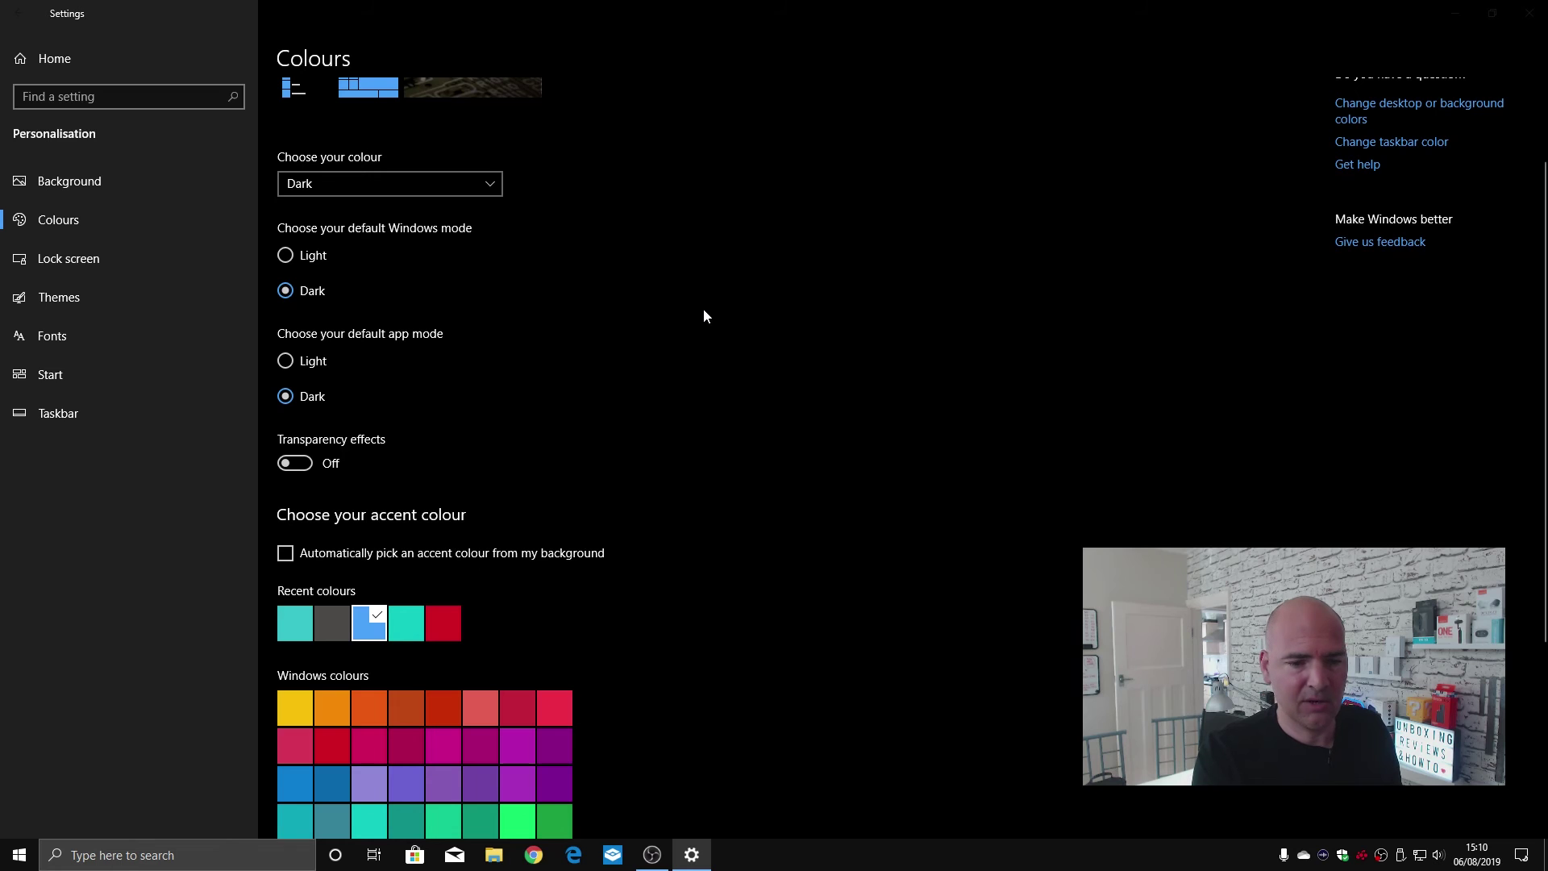